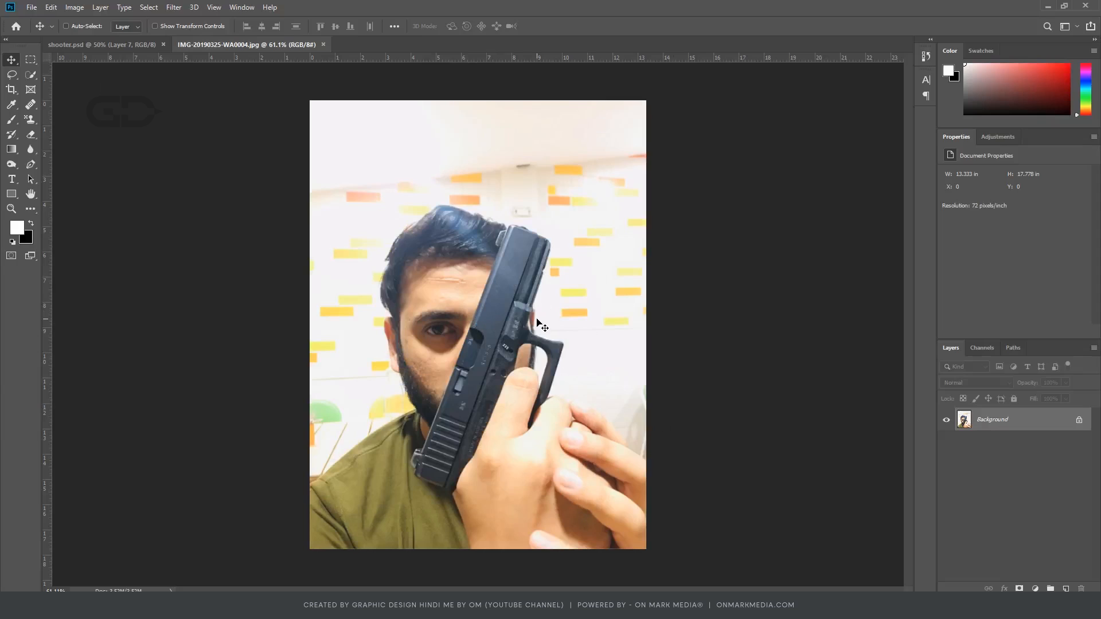
Step: Crop the photo's sides slightly to a width of about 12.61 in
key("c")
left_click_drag(646, 324, 638, 325)
key("Return")
Step: Duplicate the photo onto two new layers and hide the original and the lower duplicate
key("ctrl+j")
key("ctrl+j")
left_click_drag(947, 467, 947, 444)
key("ctrl+t")
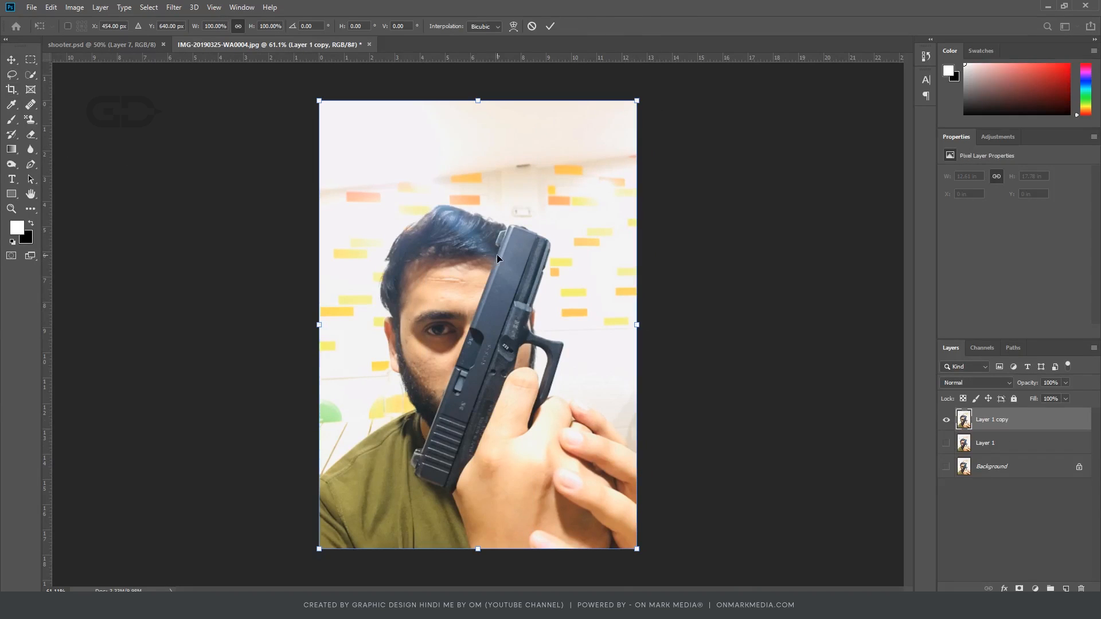
key("Return")
Step: Draw a straight path from the photo's lower-left corner to its upper-right corner and try stroking it on the photo copy
key("p")
left_click(319, 550)
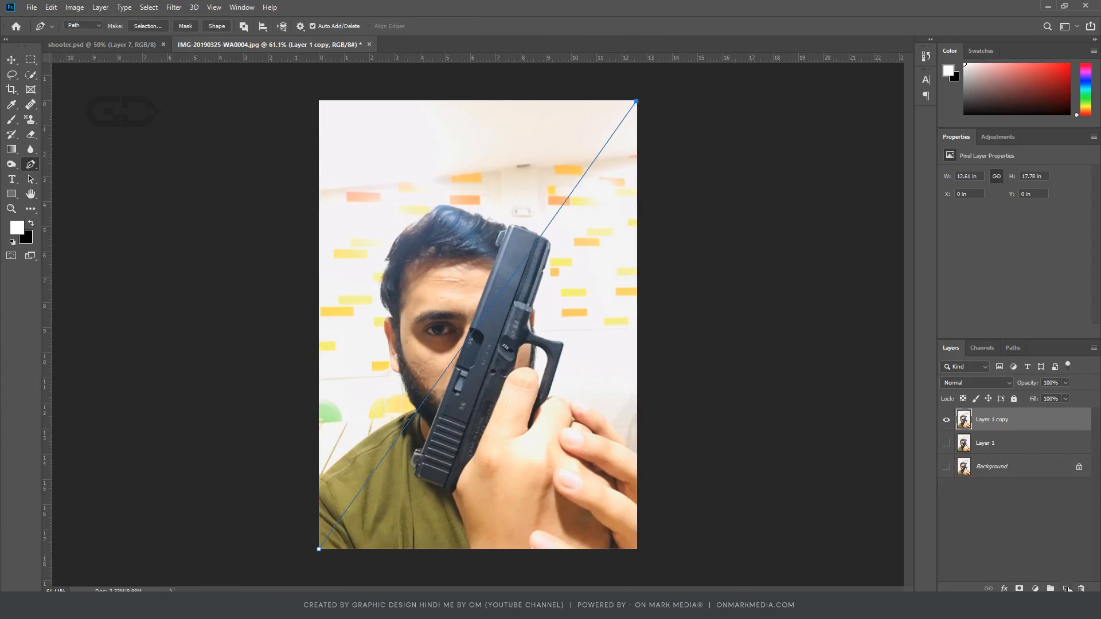
right_click(585, 174)
left_click(608, 268)
left_click(621, 189)
left_click(16, 61)
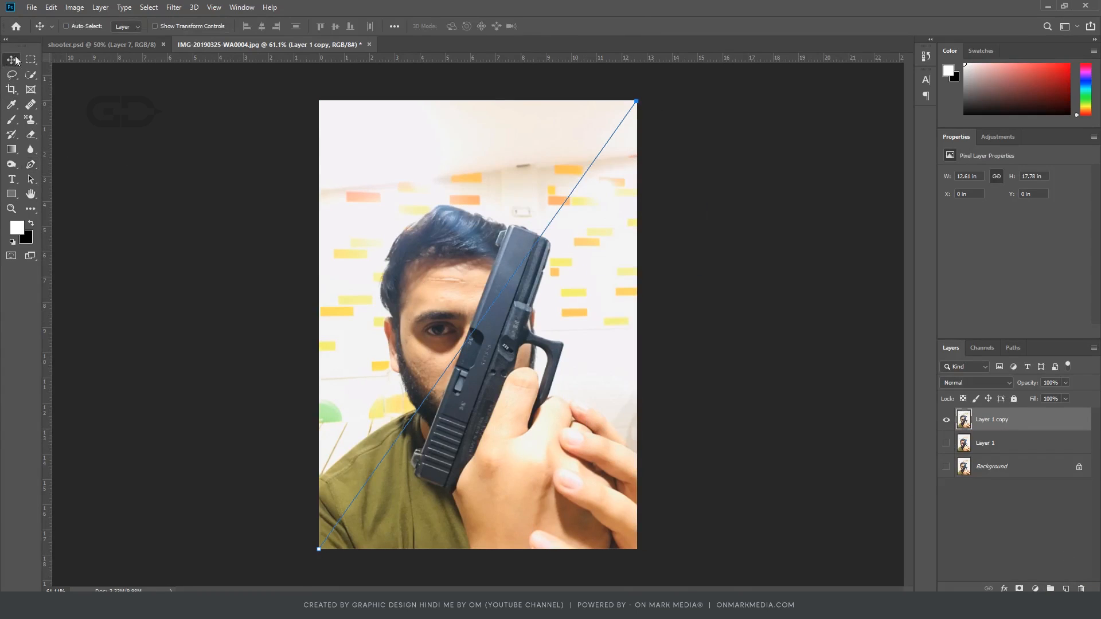
Step: Add an empty layer above the photo copy and stroke the diagonal path on it
left_click(1066, 589)
key("p")
right_click(559, 212)
left_click(600, 308)
left_click(622, 190)
key("v")
left_click_drag(618, 310, 740, 310)
key("ctrl+z")
key("ctrl+t")
left_click_drag(643, 326, 652, 354)
key("Escape")
key("ctrl+t")
left_click_drag(665, 247, 724, 289)
key("Return")
key("ctrl+z")
Step: Hide the path outline, rotate the photo copy about 14 degrees clockwise and enlarge it so the gun follows the diagonal line
key("ctrl+h")
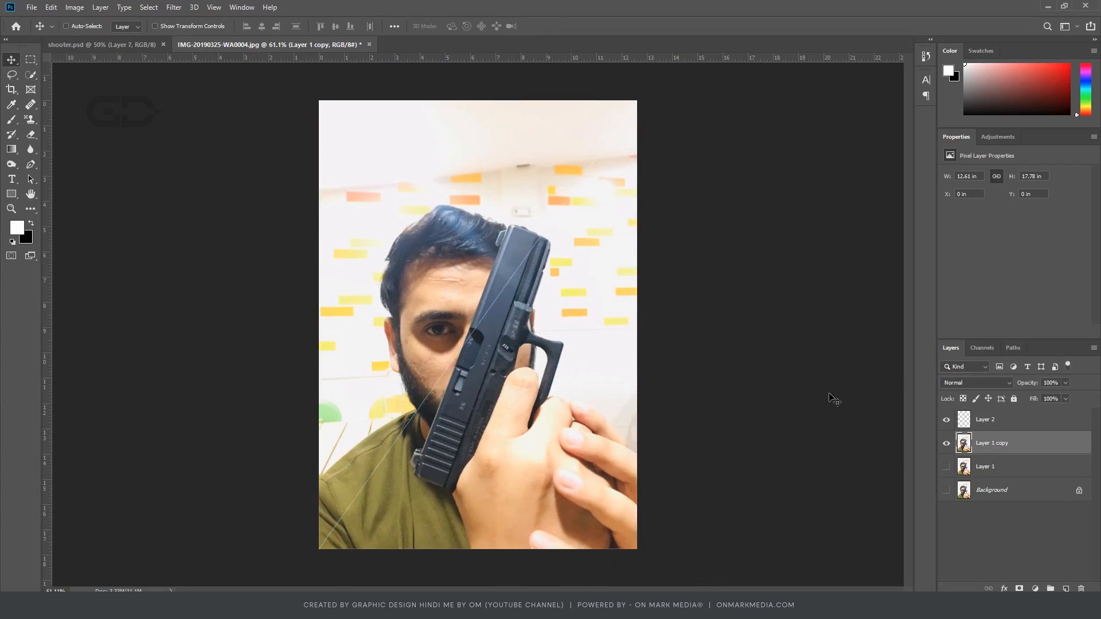
key("ctrl+t")
left_click_drag(683, 337, 678, 351)
key("ctrl+minus")
left_click_drag(652, 177, 705, 128)
left_click_drag(568, 335, 569, 317)
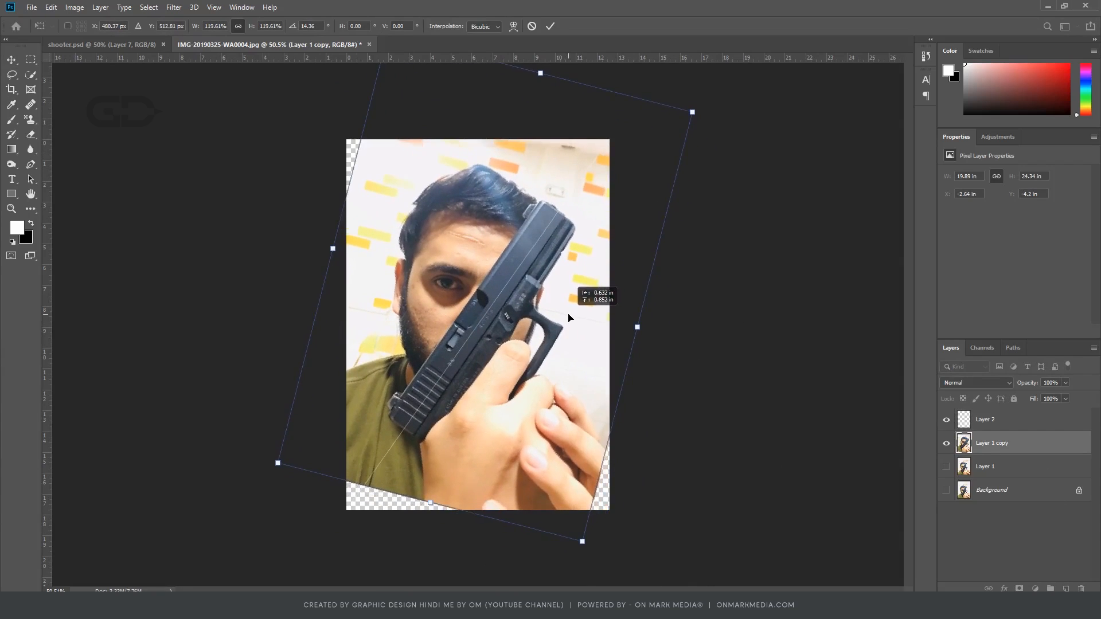
left_click_drag(637, 327, 656, 331)
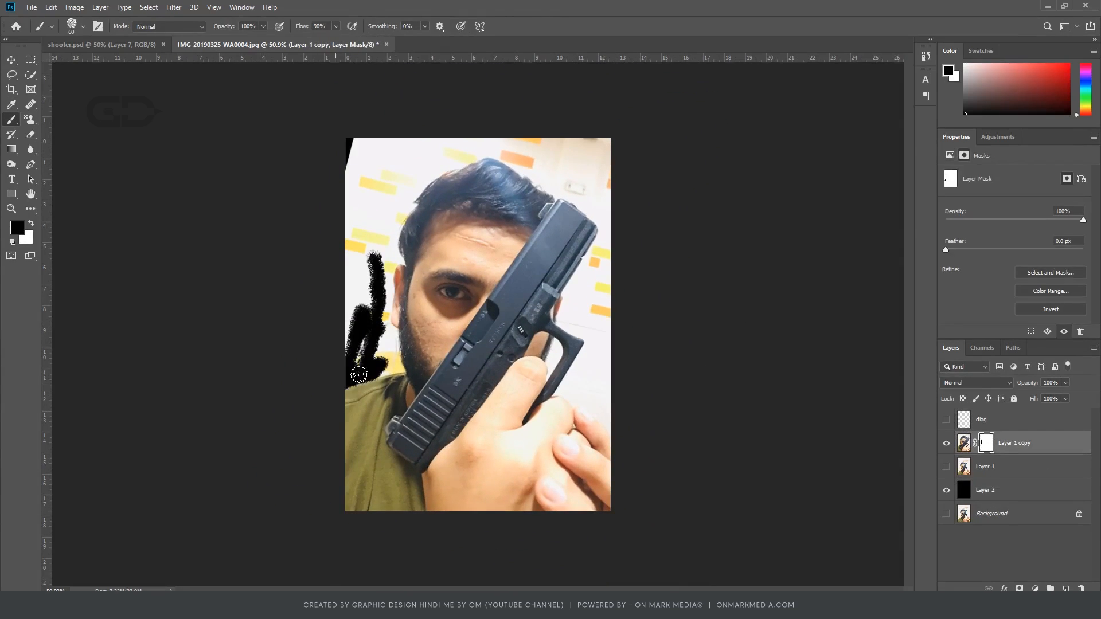
Step: Paint black on the photo copy's mask to hide the wall beside the face and above the shoulder
mouse_move(359, 374)
left_mouse_down()
mouse_move(392, 366)
mouse_move(365, 389)
mouse_move(355, 301)
mouse_move(325, 241)
mouse_move(322, 95)
left_mouse_up()
scroll(396, 365, "up", 7)
left_click_drag(322, 92, 320, 344)
mouse_move(356, 281)
left_mouse_down()
mouse_move(359, 356)
mouse_move(362, 327)
left_mouse_up()
scroll(362, 327, "down", 4)
left_click_drag(362, 327, 358, 379)
Step: Shrink the brush and paint a black outline on the mask around the hair, gun and hand
key("bracketleft")
key("bracketleft")
key("bracketleft")
mouse_move(392, 303)
left_mouse_down()
mouse_move(421, 158)
mouse_move(329, 251)
left_mouse_up()
scroll(421, 158, "up", 2)
mouse_move(328, 251)
left_mouse_down()
mouse_move(413, 158)
mouse_move(676, 160)
mouse_move(873, 261)
mouse_move(786, 359)
mouse_move(701, 491)
mouse_move(620, 233)
left_mouse_up()
scroll(873, 261, "down", 1)
scroll(699, 488, "down", 1)
scroll(698, 484, "up", 4)
mouse_move(631, 230)
left_mouse_down()
mouse_move(619, 312)
mouse_move(732, 423)
left_mouse_up()
scroll(666, 405, "down", 7)
mouse_move(678, 452)
left_mouse_down()
mouse_move(667, 531)
mouse_move(733, 577)
left_mouse_up()
scroll(729, 573, "down", 5)
key("w")
scroll(442, 281, "up", 3)
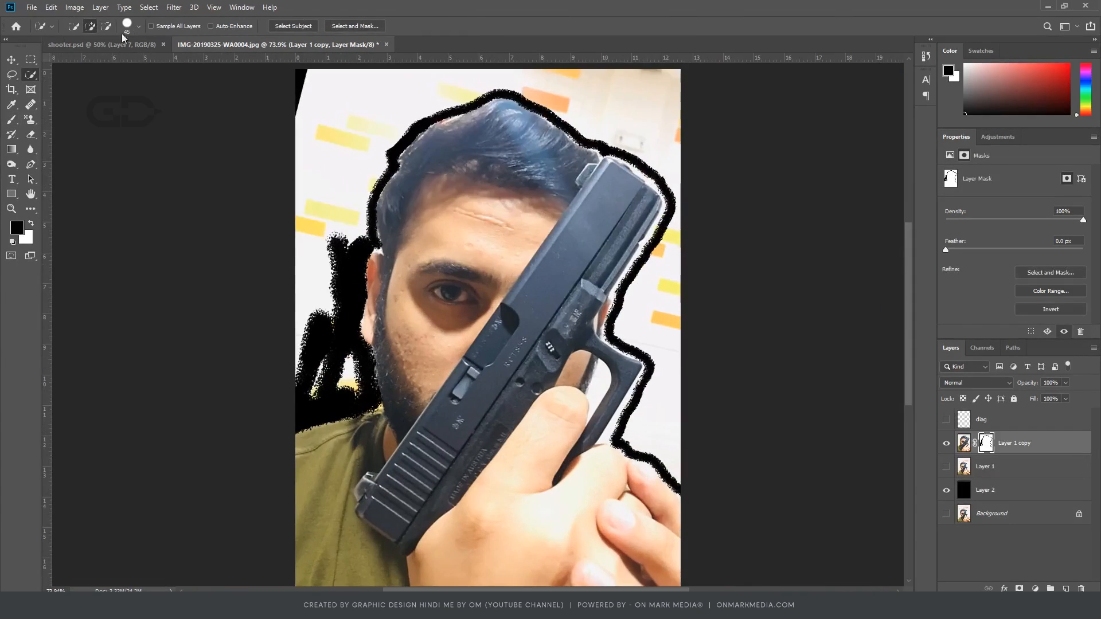
left_click(74, 26)
left_click(90, 26)
left_click(106, 27)
left_click(11, 119)
left_click_drag(639, 103, 660, 133)
key("ctrl+z")
Step: Trace a pen path along the shoulder, ear and hair up to the gun's upper end
key("p")
left_click(277, 435)
left_click(361, 406)
left_click(379, 398)
left_click(364, 363)
left_click(374, 239)
left_click(392, 169)
left_click(439, 120)
left_click(496, 96)
left_click(561, 122)
left_click(603, 147)
left_click(648, 171)
left_click(669, 223)
Step: Trace a closed path along the hair and gun edge and around the outer background, and fill it with black on the mask
scroll(541, 168, "up", 5)
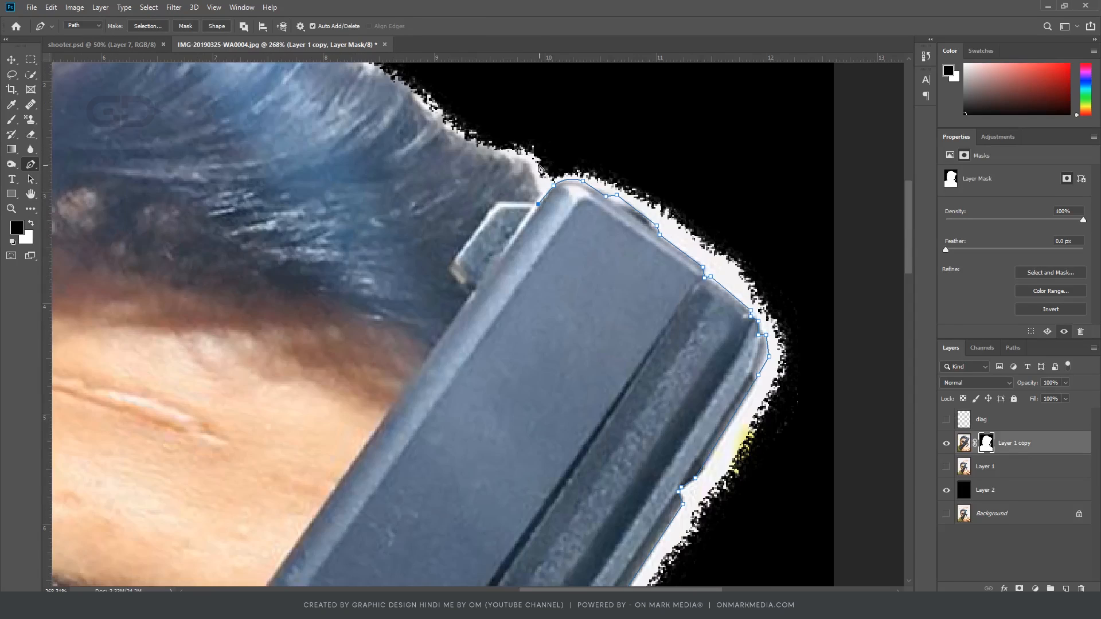
left_click(528, 161)
left_click(487, 150)
left_click(533, 107)
scroll(550, 118, "down", 6)
left_click(745, 192)
left_click(743, 369)
left_click(706, 440)
left_click(648, 465)
key("ctrl+Return")
key("alt+BackSpace")
key("ctrl+d")
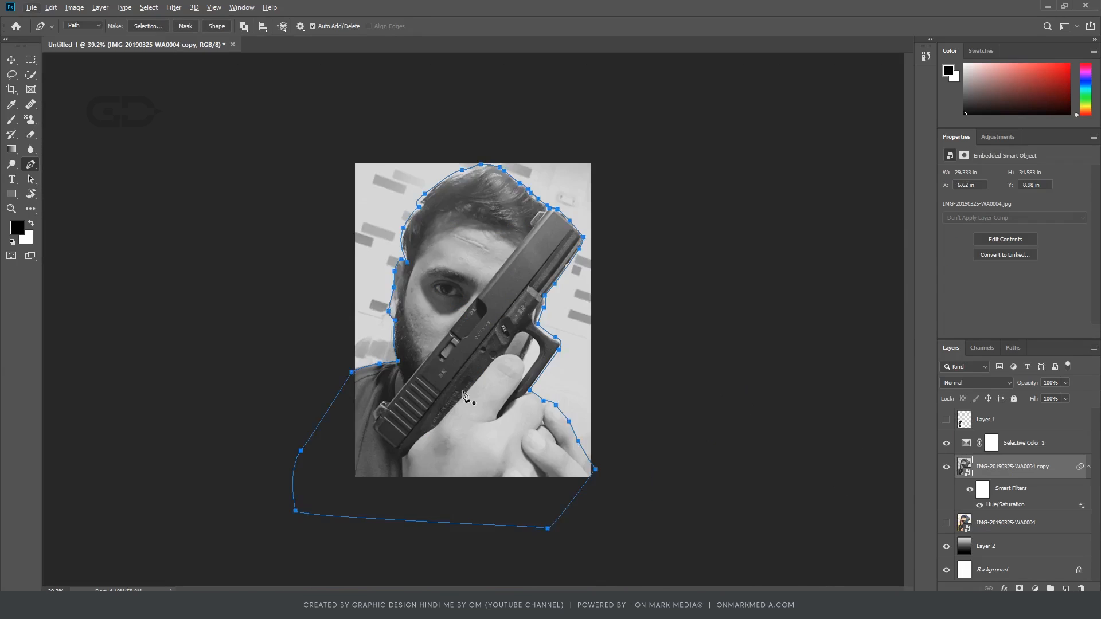
Step: Turn the path around the man into a selection in the Untitled-1 document and invert it to select the background
key("ctrl+Return")
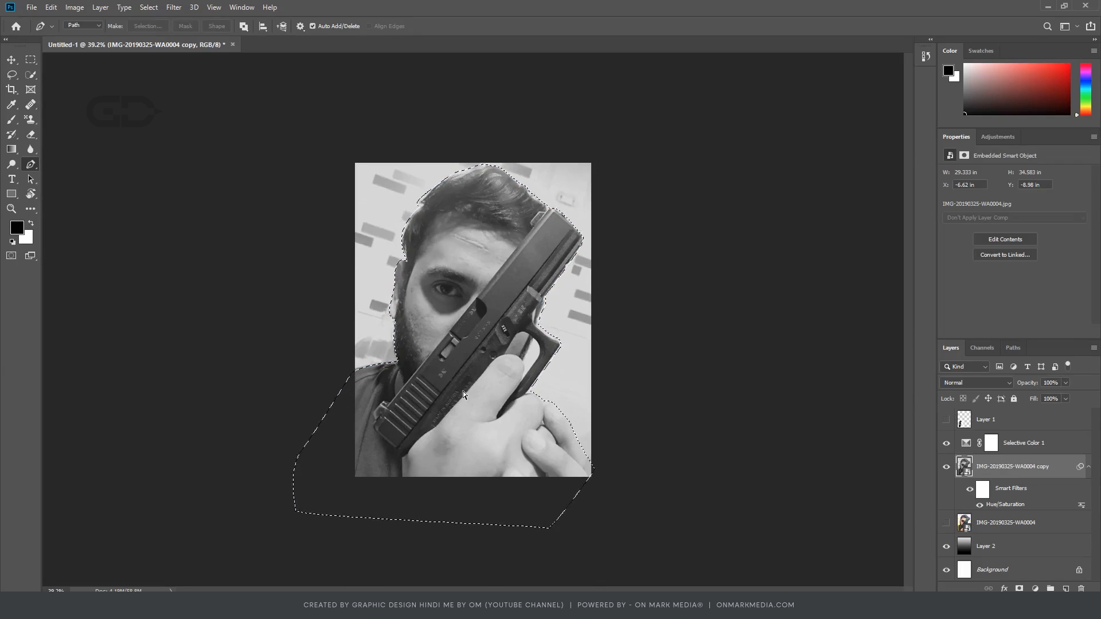
key("ctrl+shift+[")
key("ctrl+z")
key("ctrl+shift+i")
Step: Rasterize the IMG-20190325-WA0004 copy layer, delete its selected background and clear the selection
right_click(1055, 466)
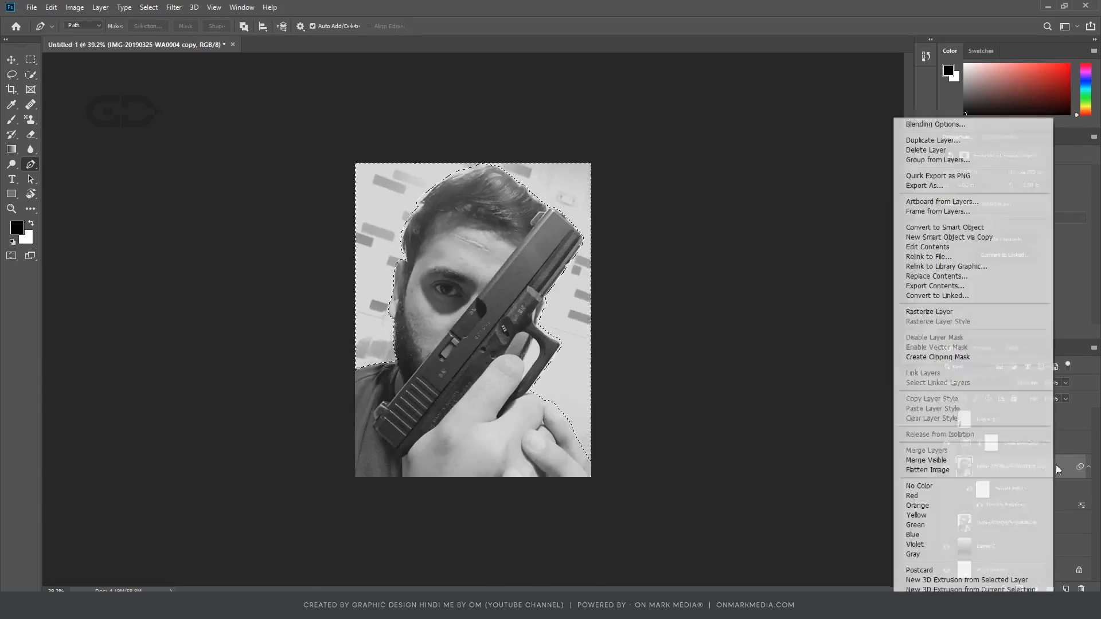
left_click(903, 312)
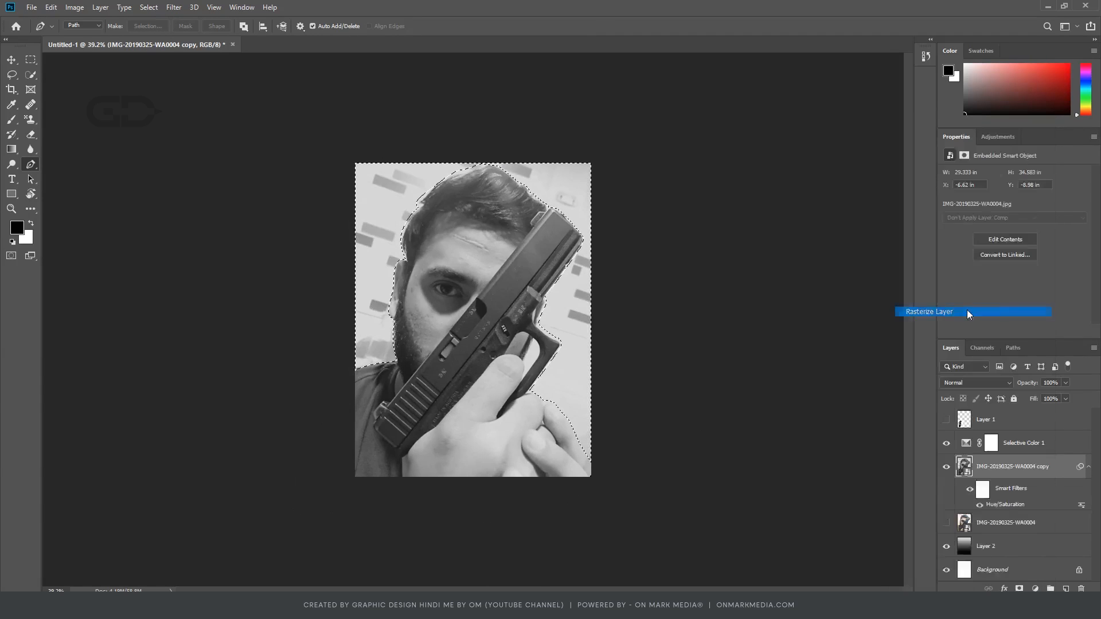
key("Delete")
key("ctrl+d")
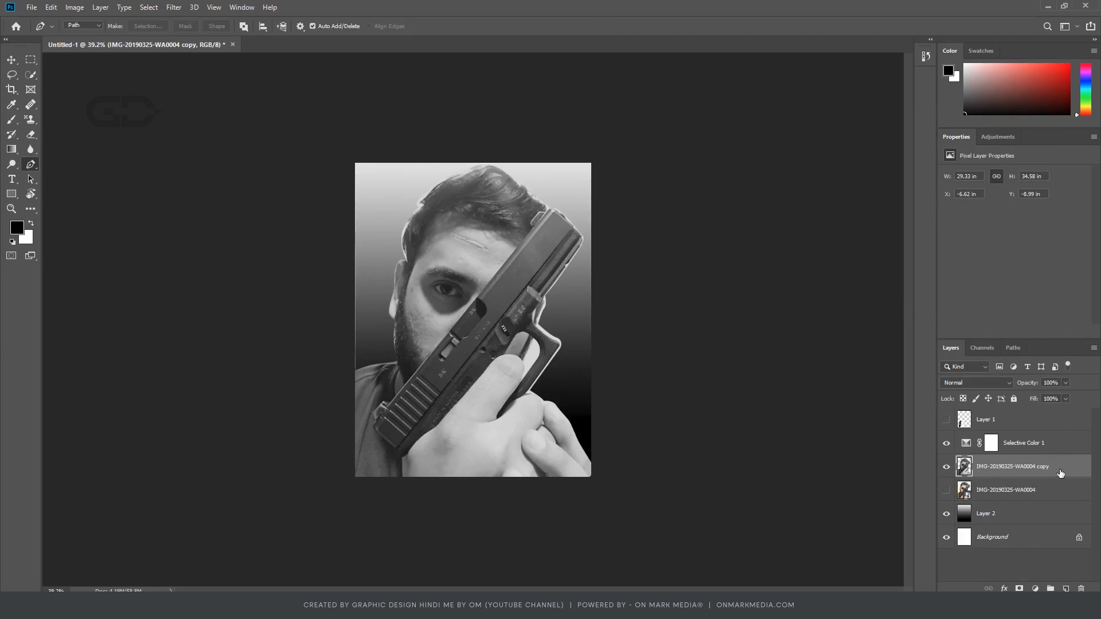
left_click(1020, 588)
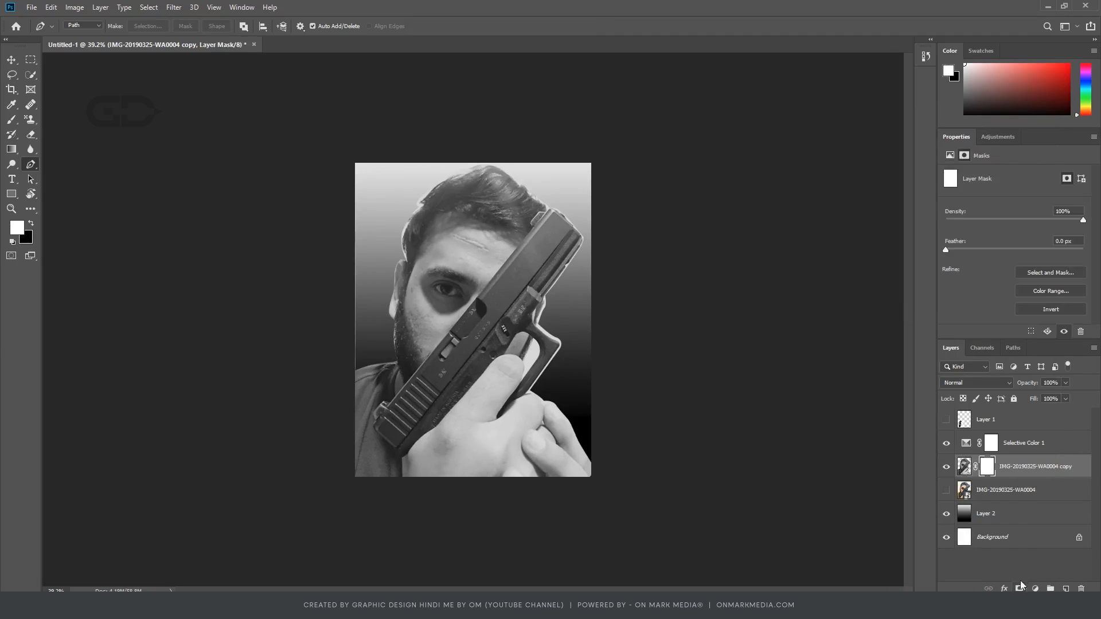
left_click(987, 471, "alt")
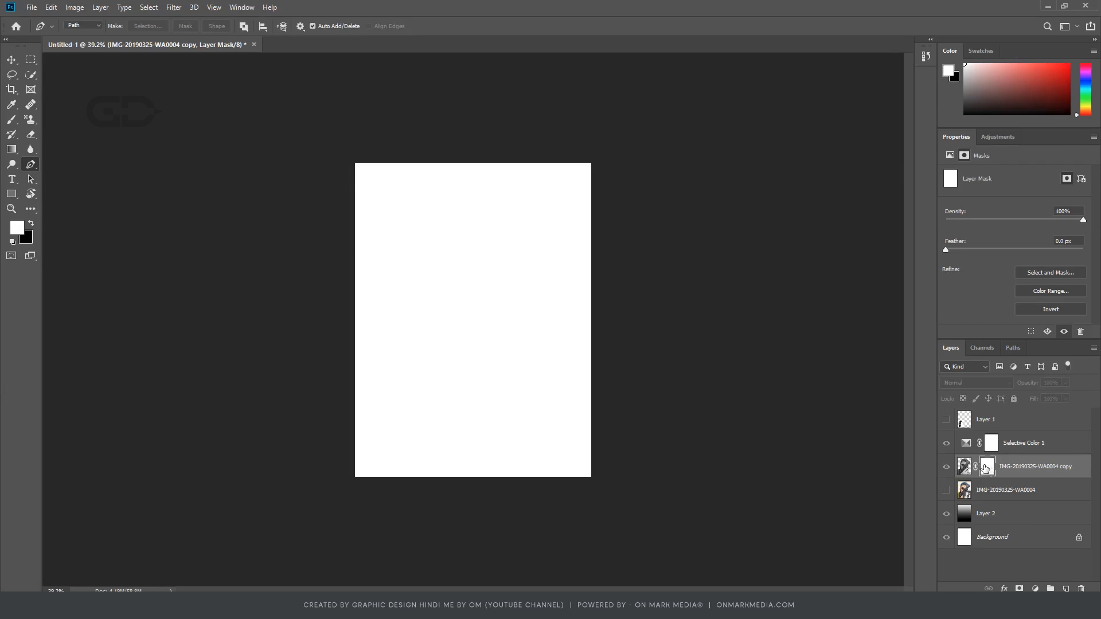
key("ctrl+z")
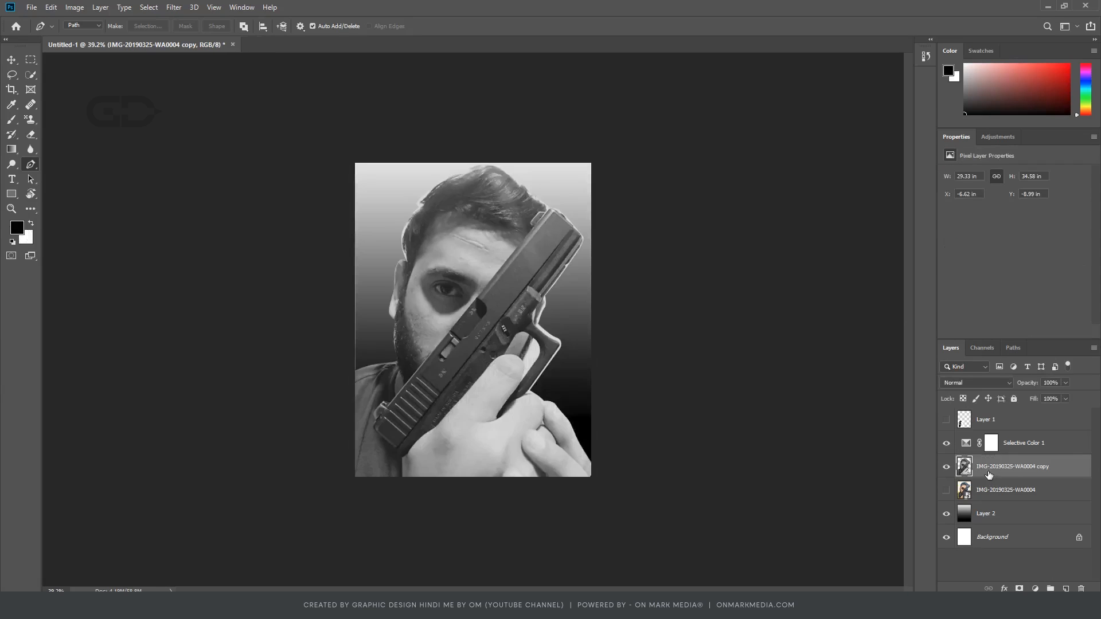
Step: Add a black layer mask that hides the whole portrait copy and make the mask active
left_click(1020, 588, "alt")
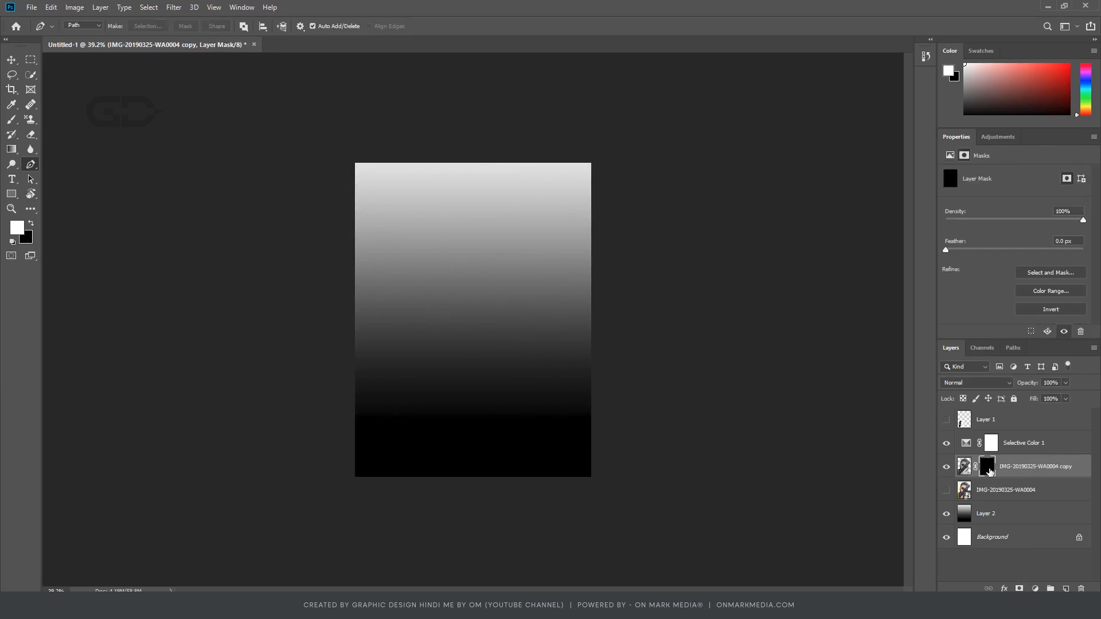
left_click(967, 472)
left_click(988, 470)
Step: Enlarge the splatter brush to 2300 px for painting the portrait mask in white
left_click(12, 119)
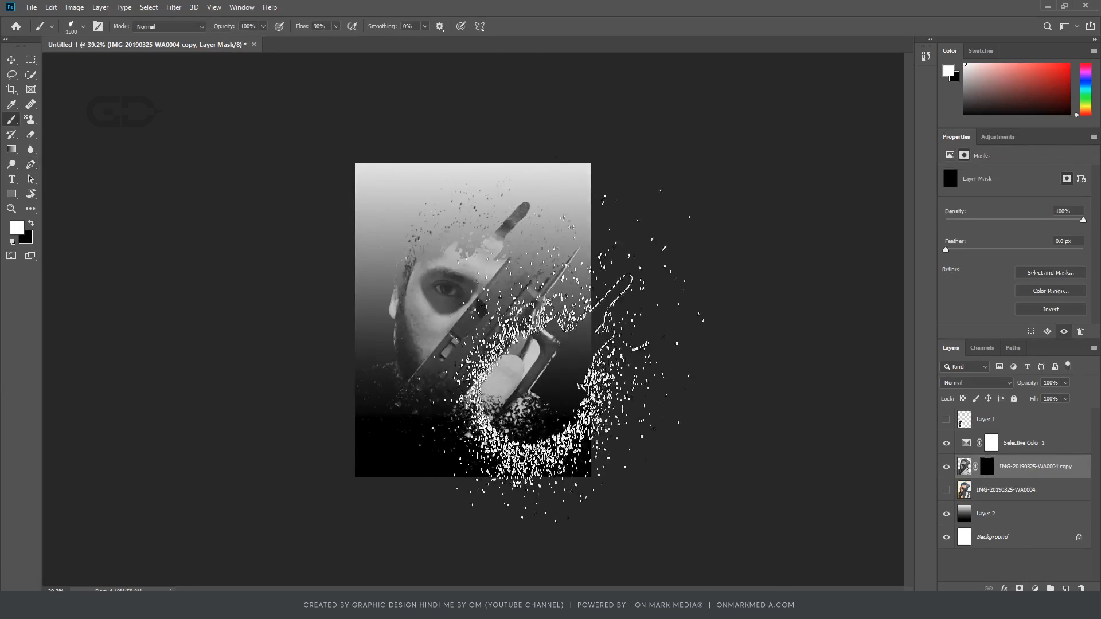
key("bracketright")
key("bracketright")
key("bracketright")
key("bracketright")
key("bracketright")
key("bracketright")
key("bracketright")
key("bracketright")
left_click(499, 338)
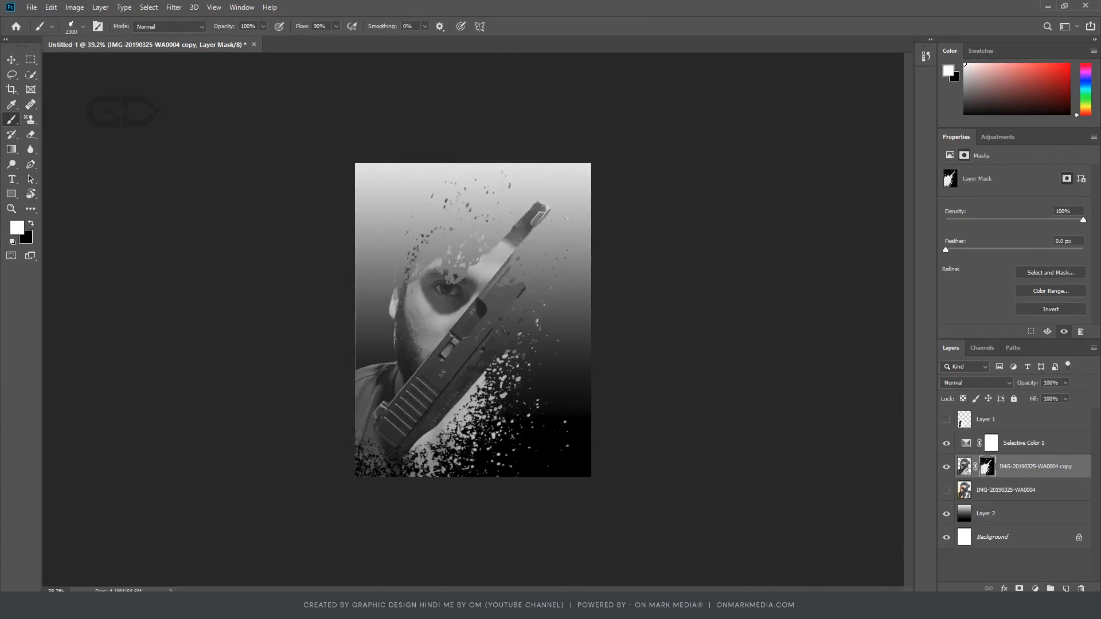
left_click(487, 236)
key("ctrl+z")
left_click(448, 399)
left_click(438, 220)
key("ctrl+z")
key("ctrl+z")
key("ctrl+z")
left_click(521, 281)
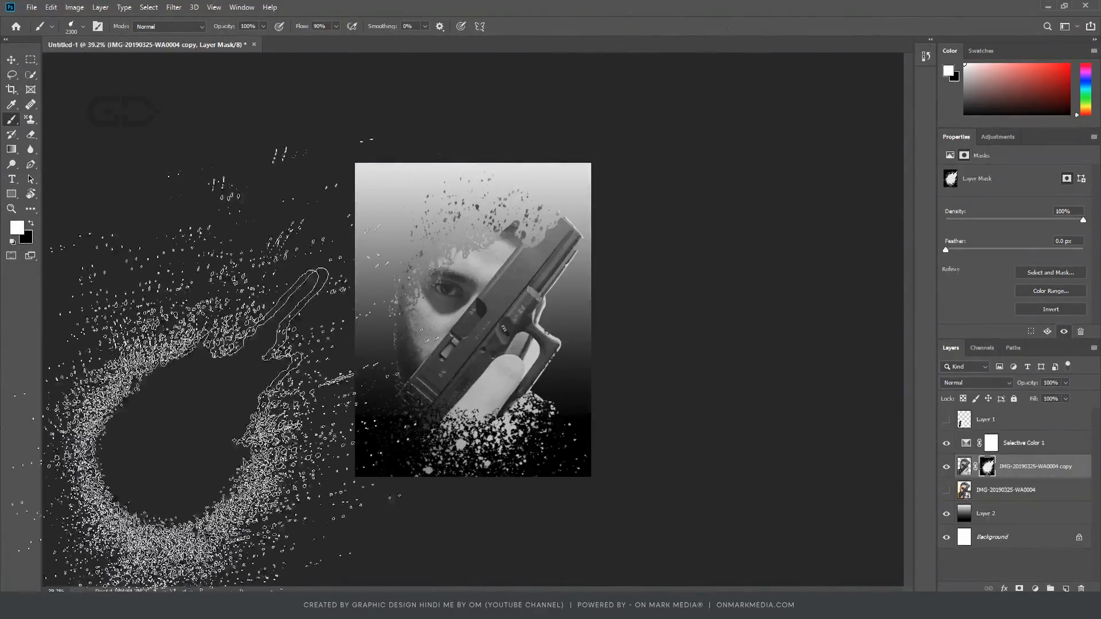
key("ctrl+z")
Step: Stamp white splatter on the mask over the head and the lower body to reveal the portrait with dispersed edges
left_click(503, 246)
left_click(452, 366)
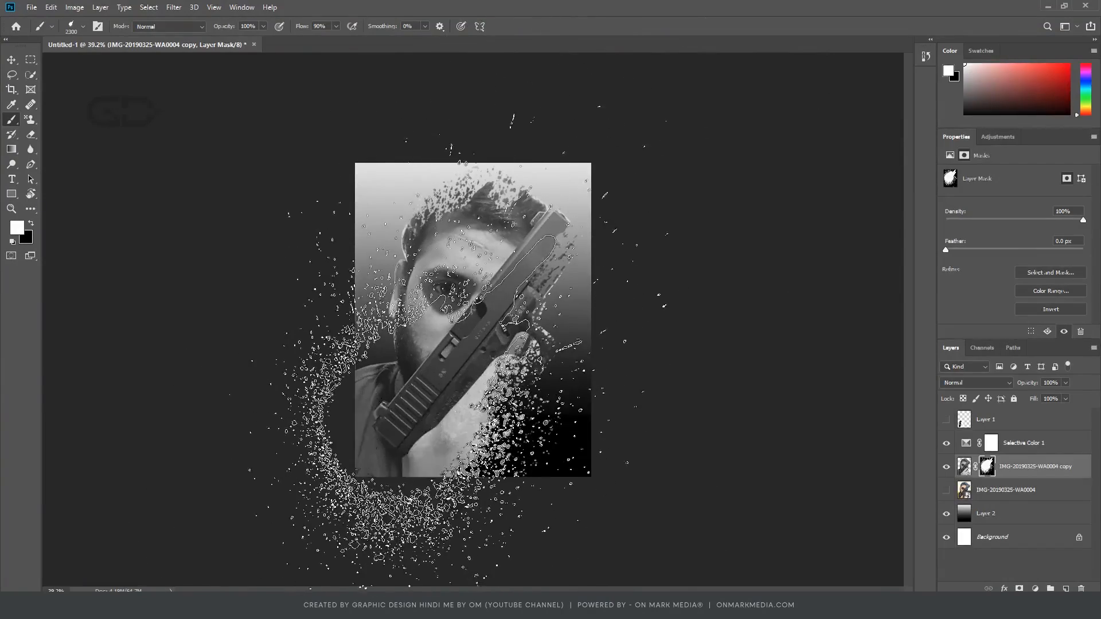
left_click(12, 60)
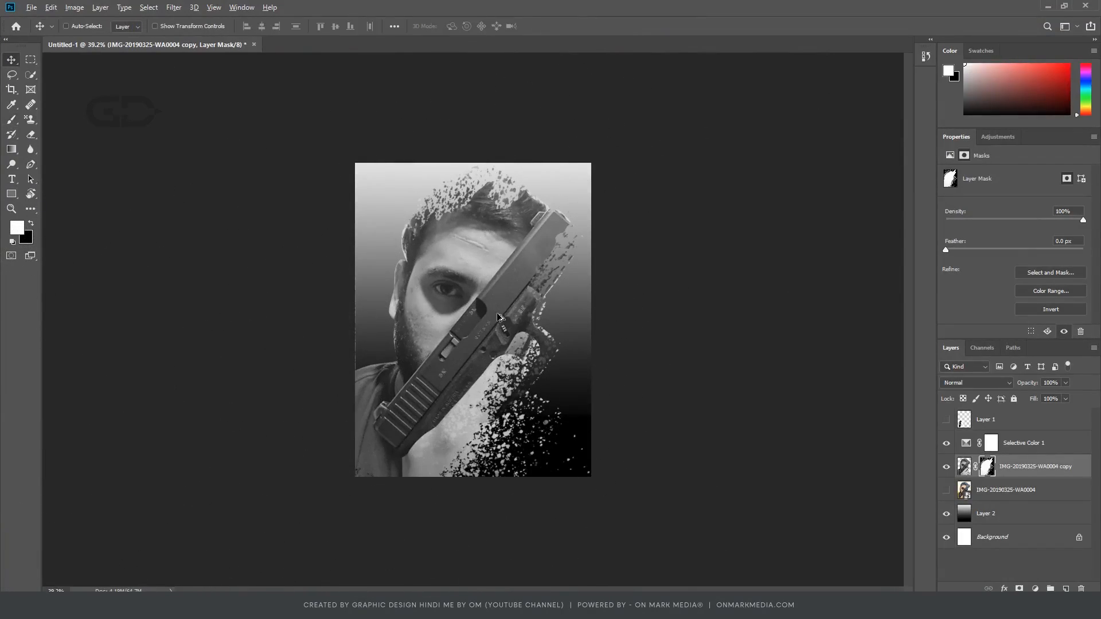
scroll(596, 319, "up", 7)
scroll(596, 319, "down", 3)
left_click(1025, 444)
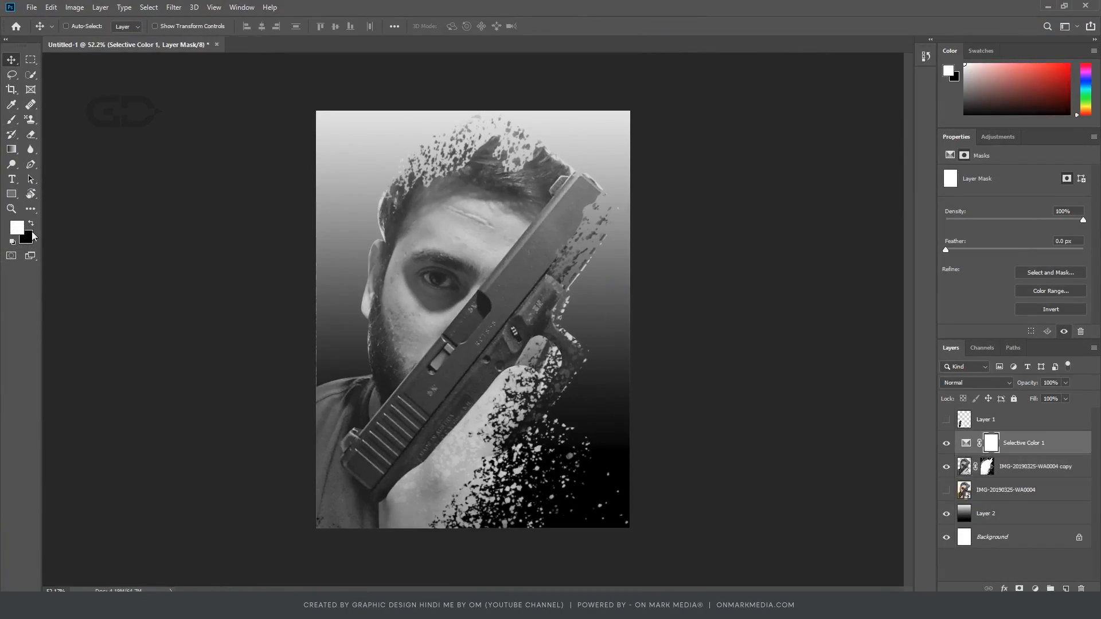
left_click(28, 238)
left_click(946, 219)
left_click(912, 207)
left_click(1067, 71)
left_click(1051, 193)
left_click(12, 149)
left_click(11, 59)
left_click(12, 242)
left_click(27, 238)
left_click(946, 218)
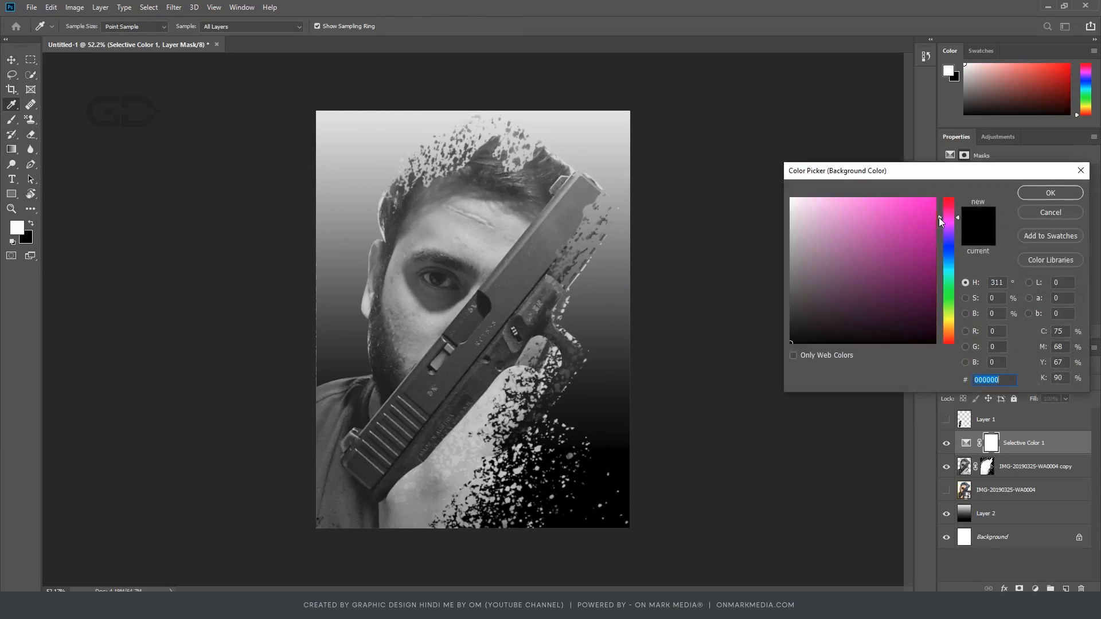
left_click(935, 199)
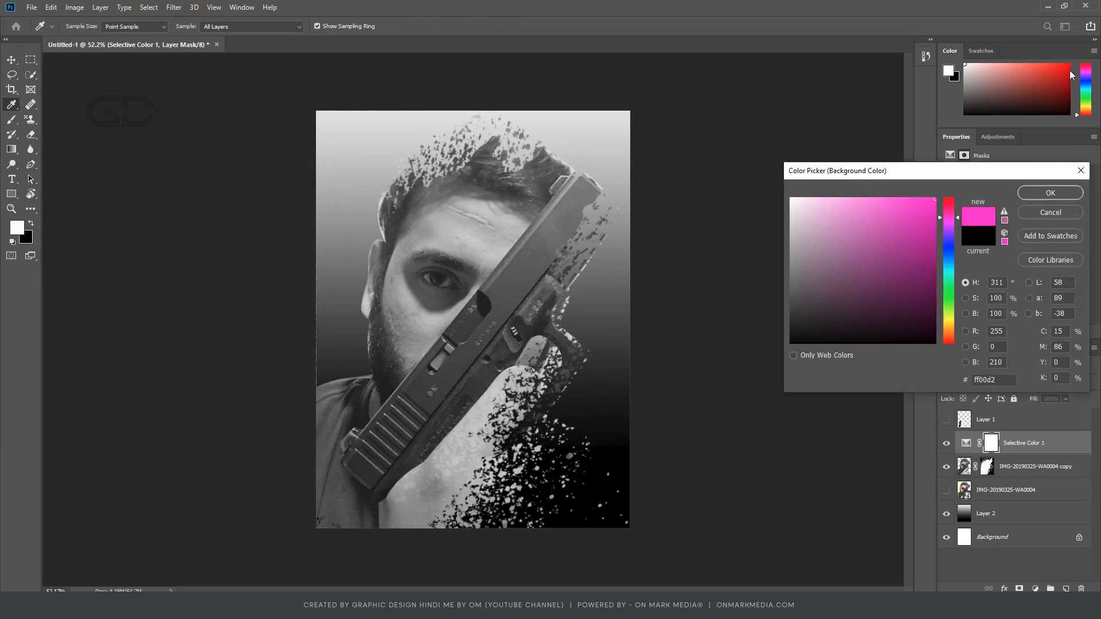
left_click(1069, 71)
left_click(1081, 170)
Step: Recolor the Layer 2 backdrop with a vertical gradient from red at the top to black at the bottom
left_click(11, 149)
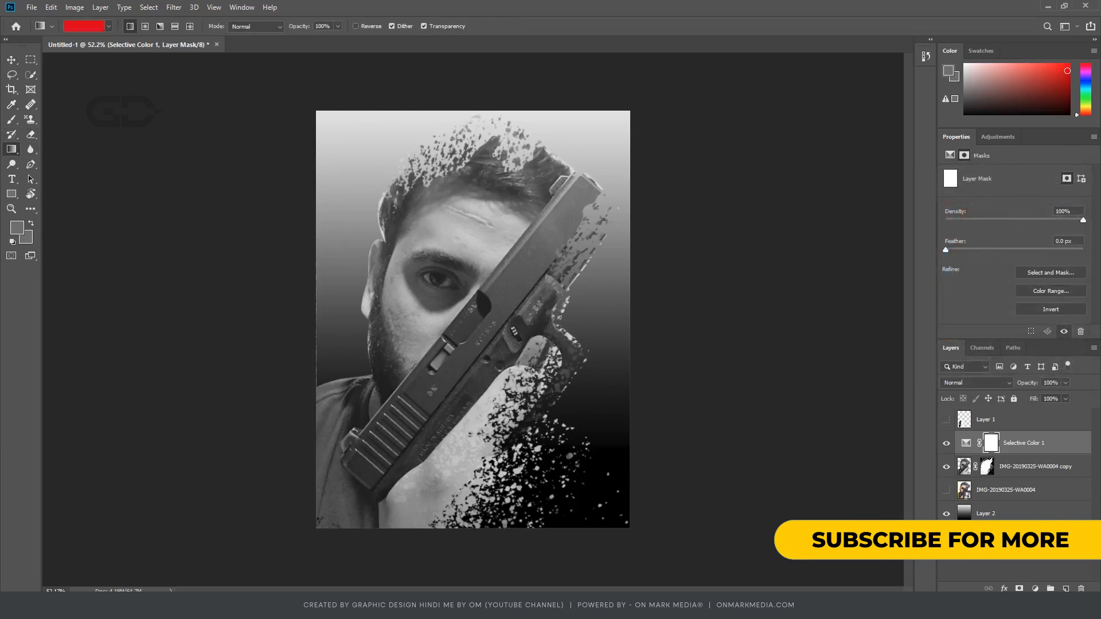
left_click(1044, 514, "ctrl")
left_click(1044, 514)
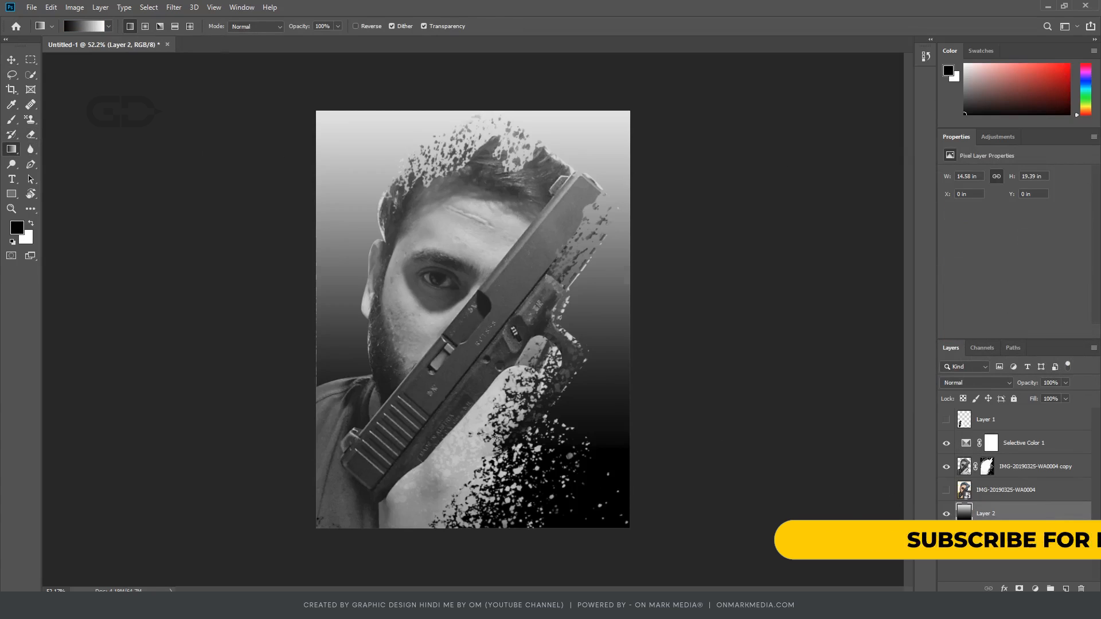
key("ctrl+i")
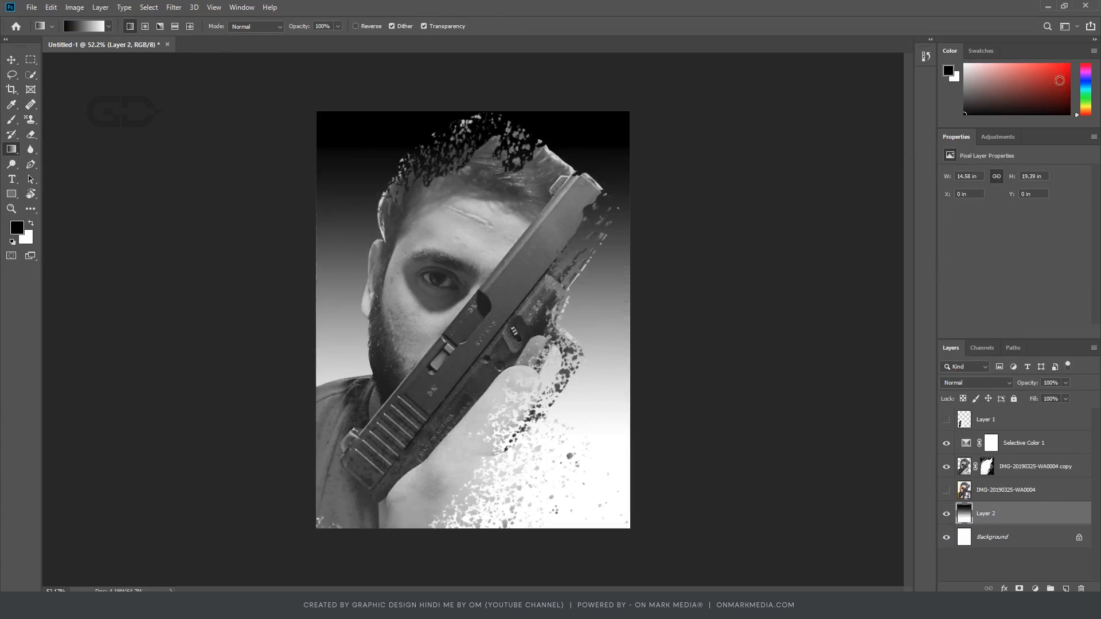
left_click(1070, 65)
left_click_drag(588, 108, 561, 510)
key("ctrl+z")
left_click(92, 26)
left_click(660, 300)
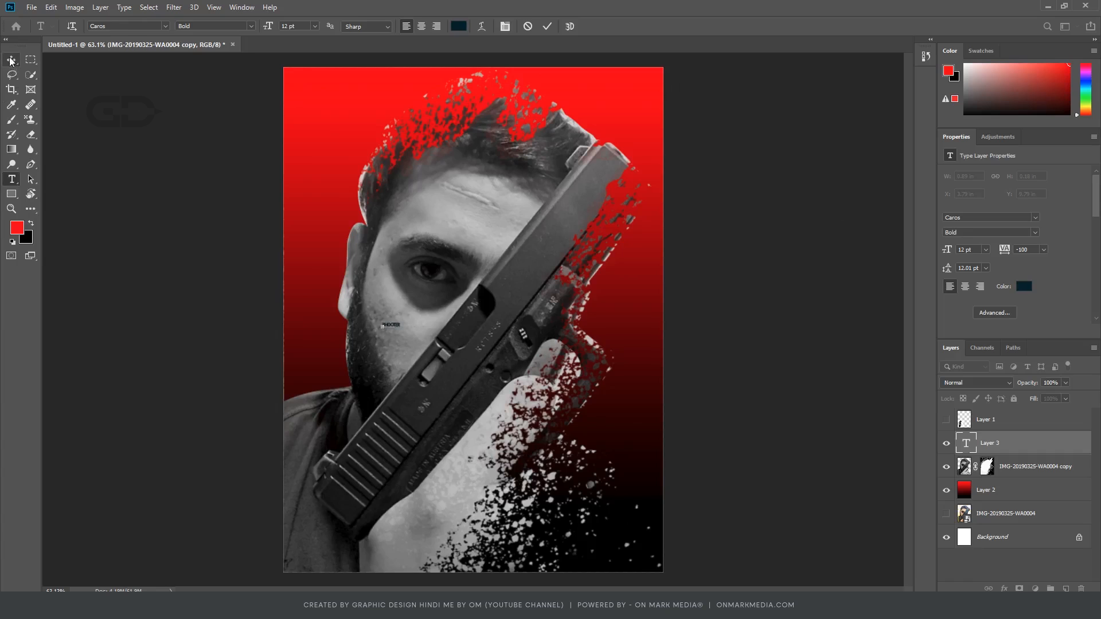
Step: Enlarge the SHOOTER text, rotate it about 48 degrees counterclockwise and place it over the face parallel to the gun
key("ctrl+t")
left_click_drag(412, 367, 633, 166)
left_click_drag(573, 220, 509, 227)
left_click_drag(589, 199, 582, 195)
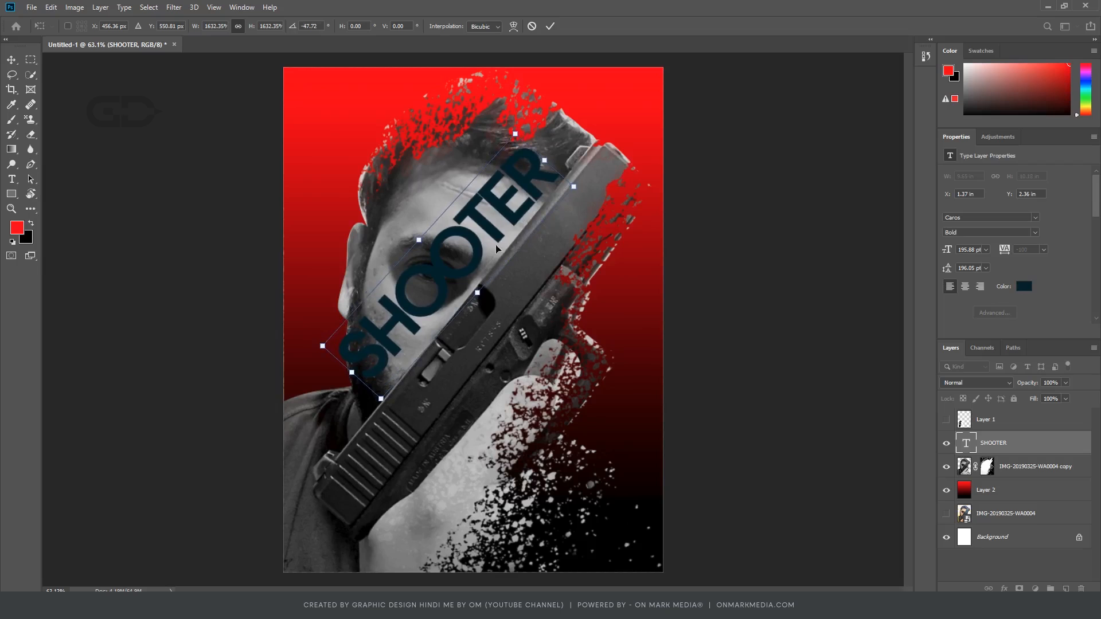
left_click_drag(577, 189, 619, 149)
left_click_drag(530, 186, 499, 219)
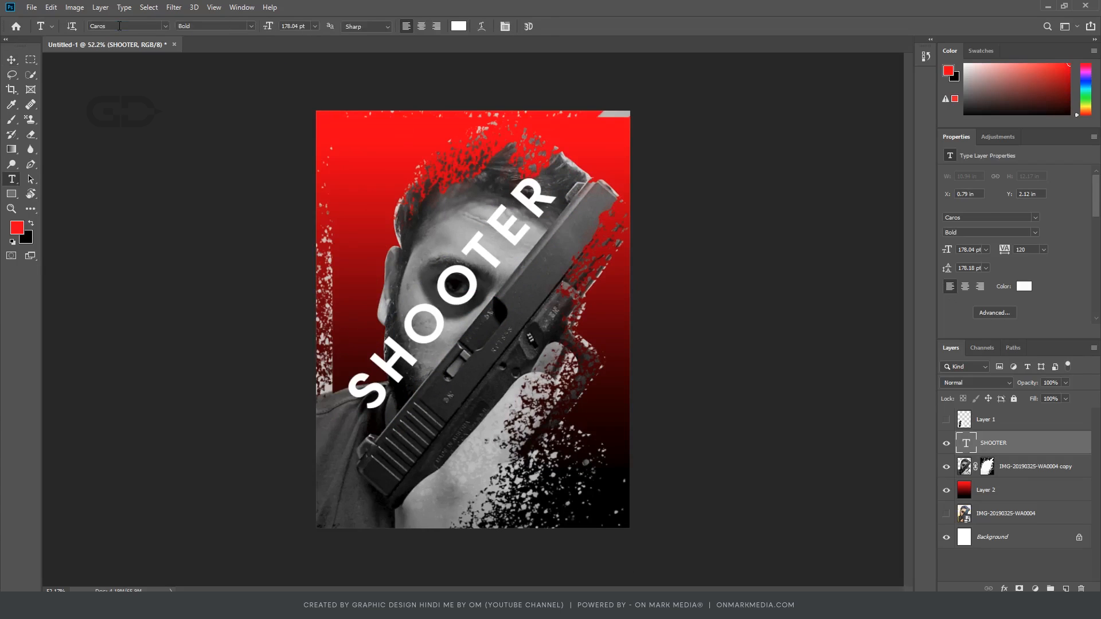
Step: Change the SHOOTER text's font to Coalition
left_click(120, 27)
type("Circe")
key("Down")
key("Down")
key("ctrl+t")
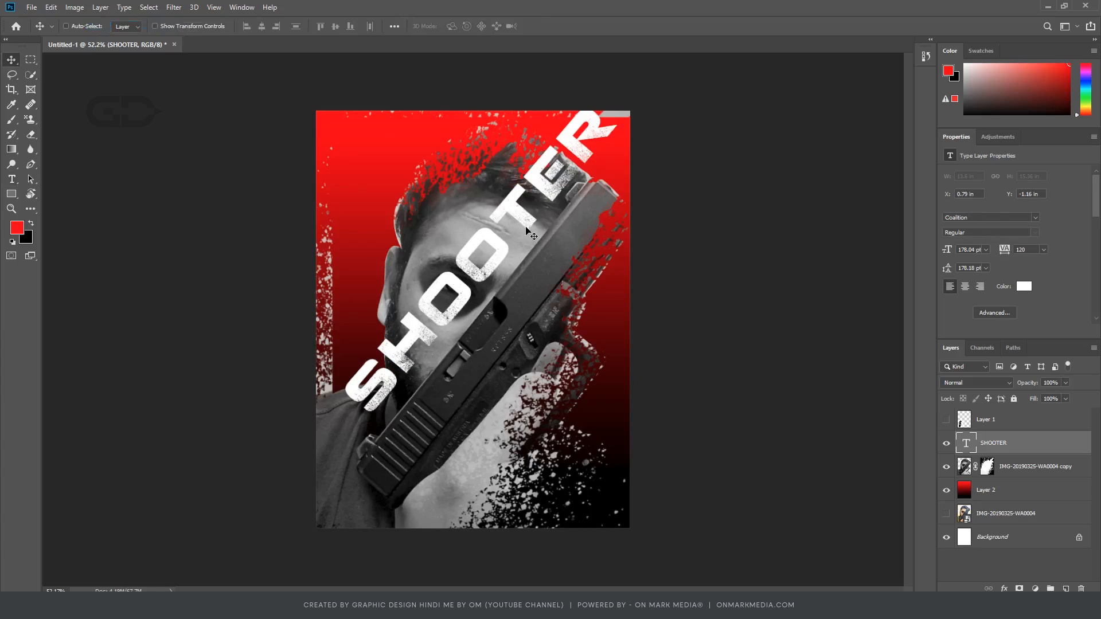
Step: Scale down the SHOOTER text, rotate it slightly counterclockwise and place it along the gun's upper edge
left_click_drag(629, 94, 585, 159)
key("Return")
left_click_drag(545, 233, 556, 255)
key("ctrl+t")
left_click_drag(595, 174, 594, 173)
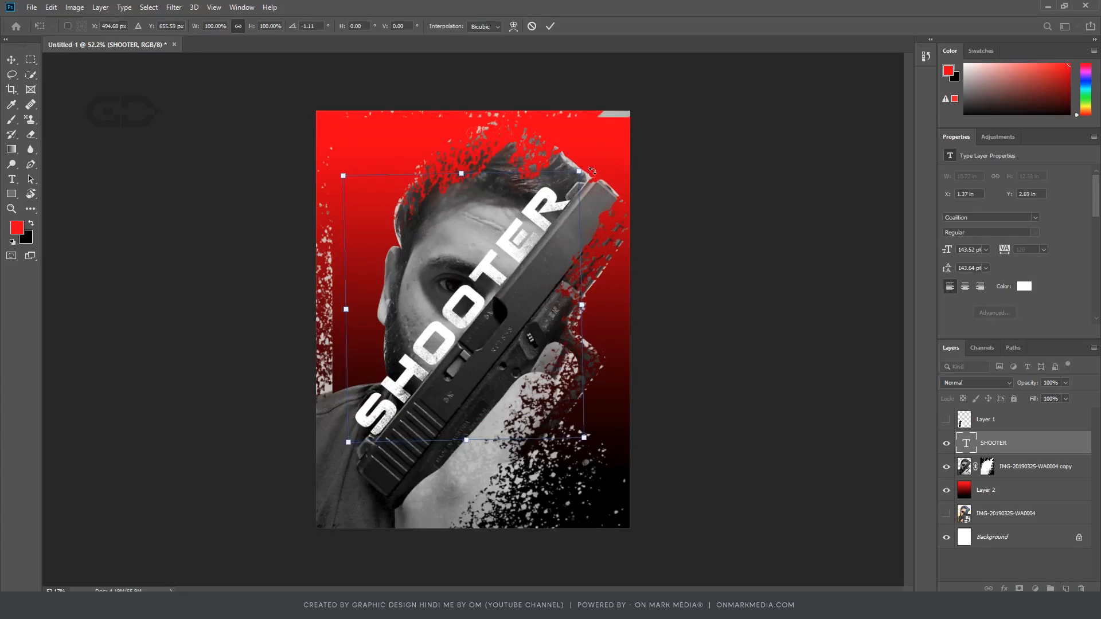
key("Return")
Step: Brush on the portrait's layer mask along the poster's upper-left edge to clean up the stray splatter
left_click(987, 466)
key("b")
key("d")
left_click_drag(321, 238, 325, 179)
key("x")
mouse_move(325, 179)
left_mouse_down()
mouse_move(336, 221)
mouse_move(322, 381)
mouse_move(340, 110)
left_mouse_up()
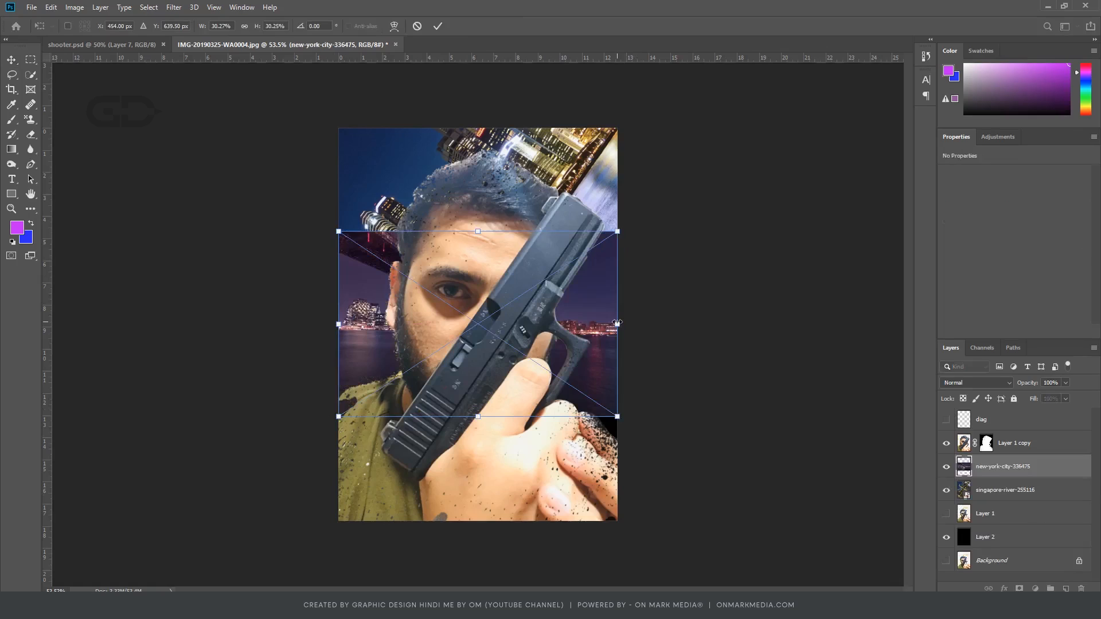
Step: Enlarge the new-york-city image beyond the canvas and rotate it about 53 degrees counterclockwise behind the portrait
left_click_drag(618, 321, 929, 210)
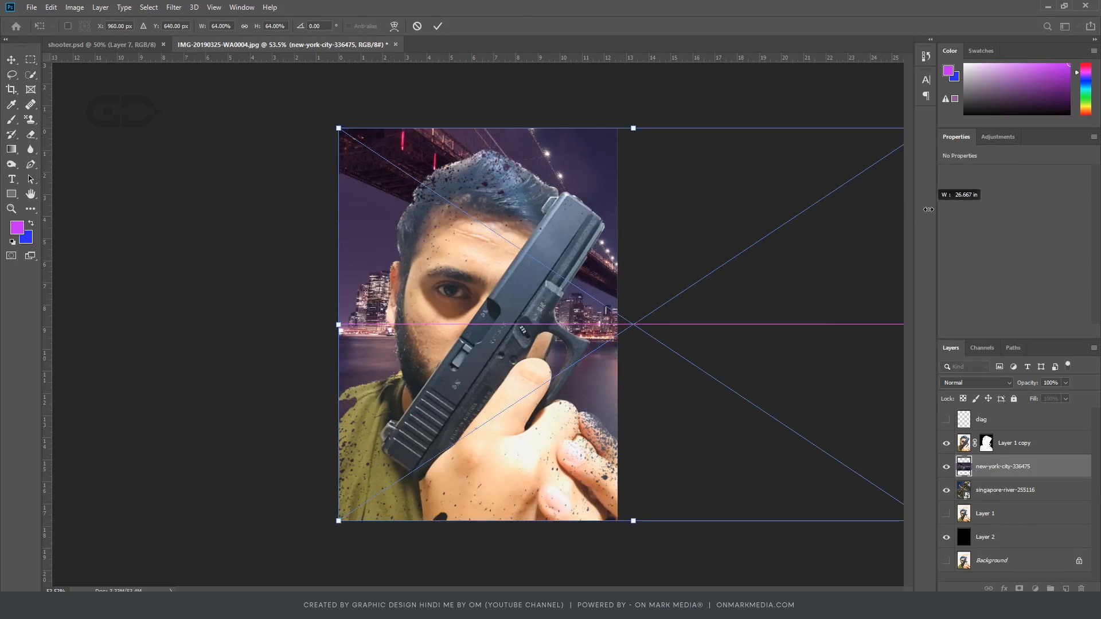
left_click_drag(649, 119, 429, 119)
left_click_drag(736, 254, 583, 223)
key("Return")
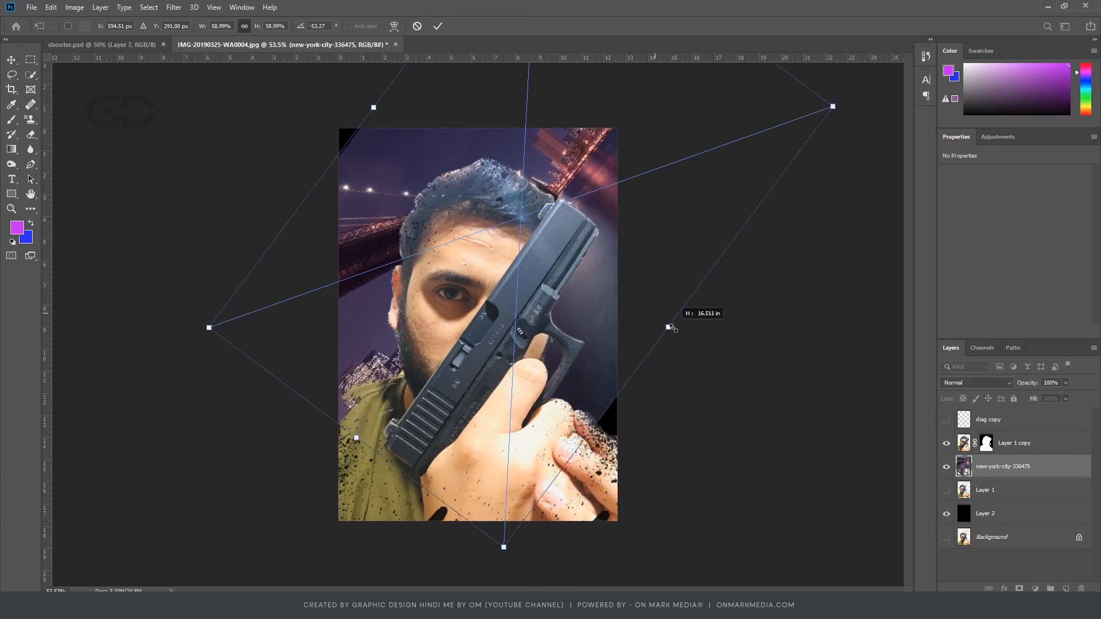
left_click_drag(698, 315, 683, 352)
key("Return")
Step: Scale down the Layer 1 copy portrait slightly
left_click(1051, 444)
key("ctrl+t")
left_click_drag(738, 300, 719, 300)
key("Return")
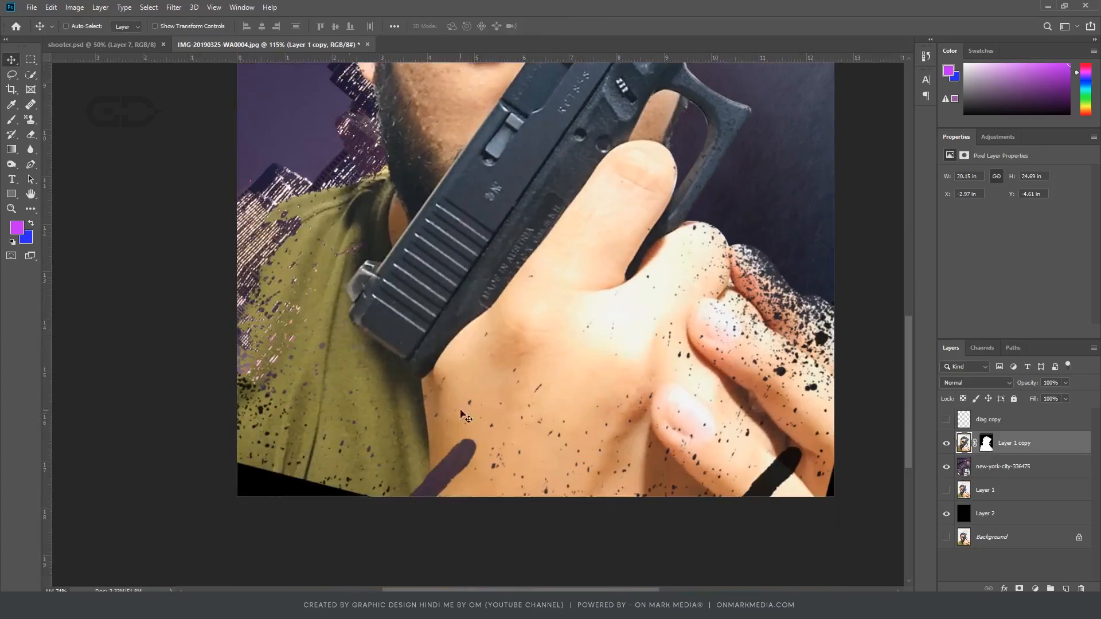
Step: Restore the shirt by painting white on the Layer 1 copy mask and stretch its lower-left piece over the empty corner
left_click(402, 413)
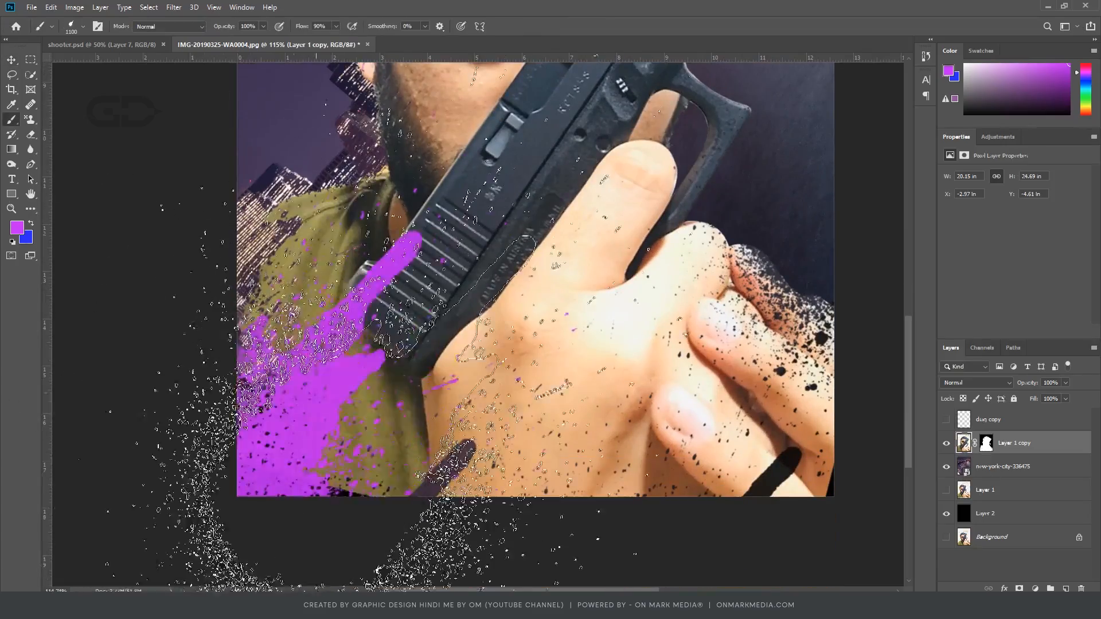
key("ctrl+z")
key("d")
key("x")
left_click(339, 413)
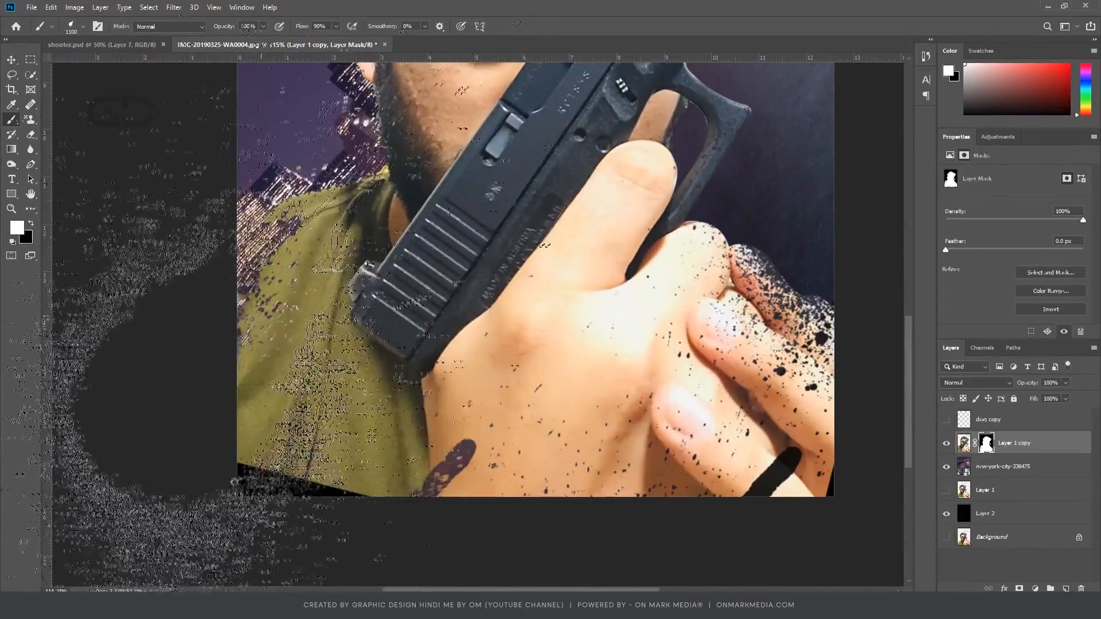
left_click_drag(238, 353, 347, 486)
key("ctrl+t")
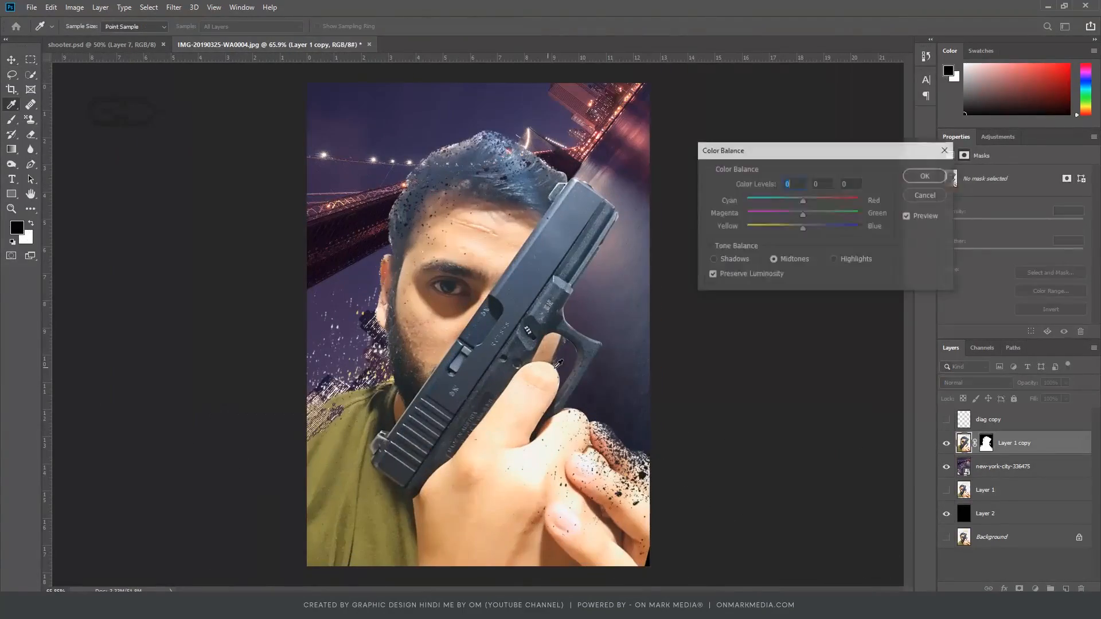
Step: Shift the portrait's midtones with Color Balance to -24 magenta/green and +68 yellow/blue
left_click_drag(822, 228, 841, 229)
left_click_drag(803, 214, 789, 213)
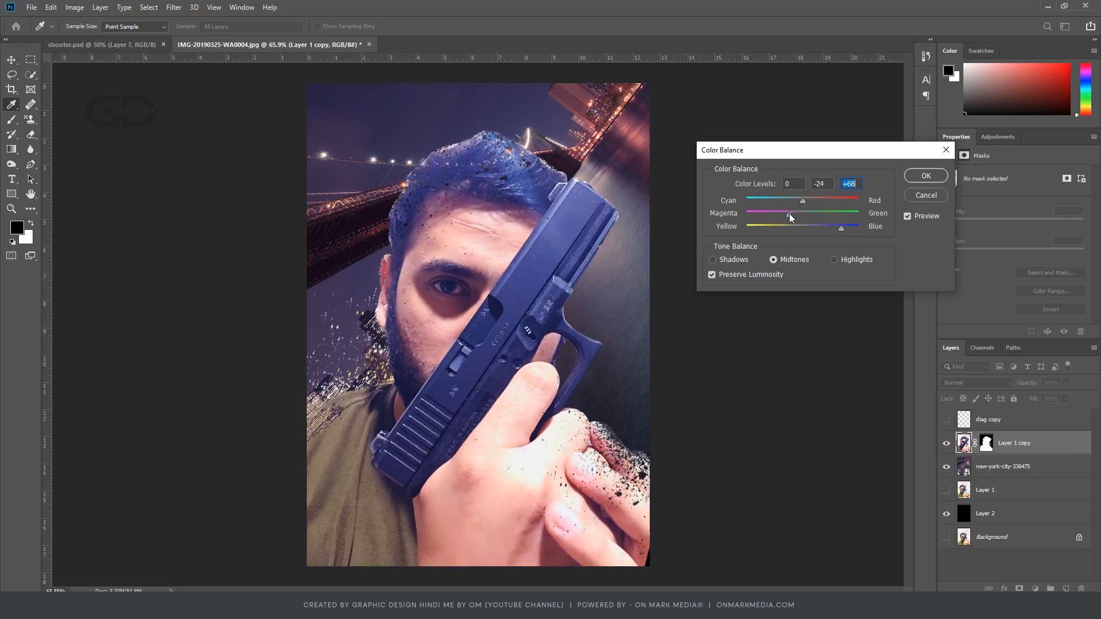
left_click(926, 195)
Step: Adjust the basic color and tone settings of the Layer 1 copy portrait with the Camera Raw filter
left_click(174, 7)
left_click(203, 77)
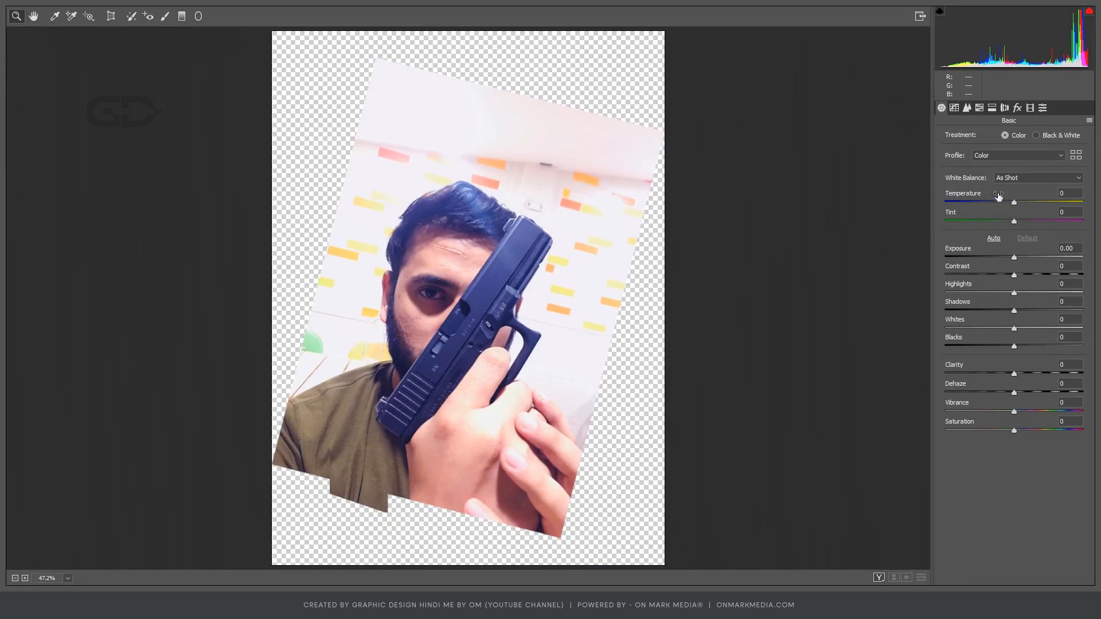
left_click_drag(999, 196, 1021, 208)
left_click_drag(1018, 264, 1038, 292)
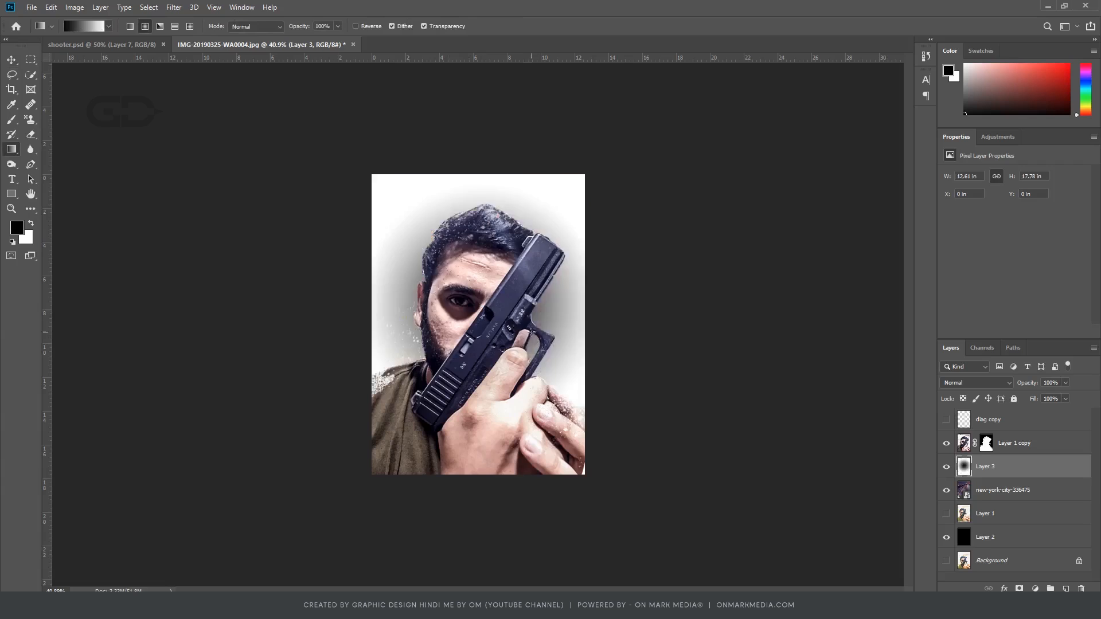
Step: Try a white-to-black radial gradient on Layer 3 behind the portrait with Vivid Light blending
left_click(92, 26)
left_click(649, 114)
mouse_move(481, 316)
left_mouse_down()
mouse_move(513, 460)
mouse_move(538, 511)
left_mouse_up()
key("x")
left_click(975, 383)
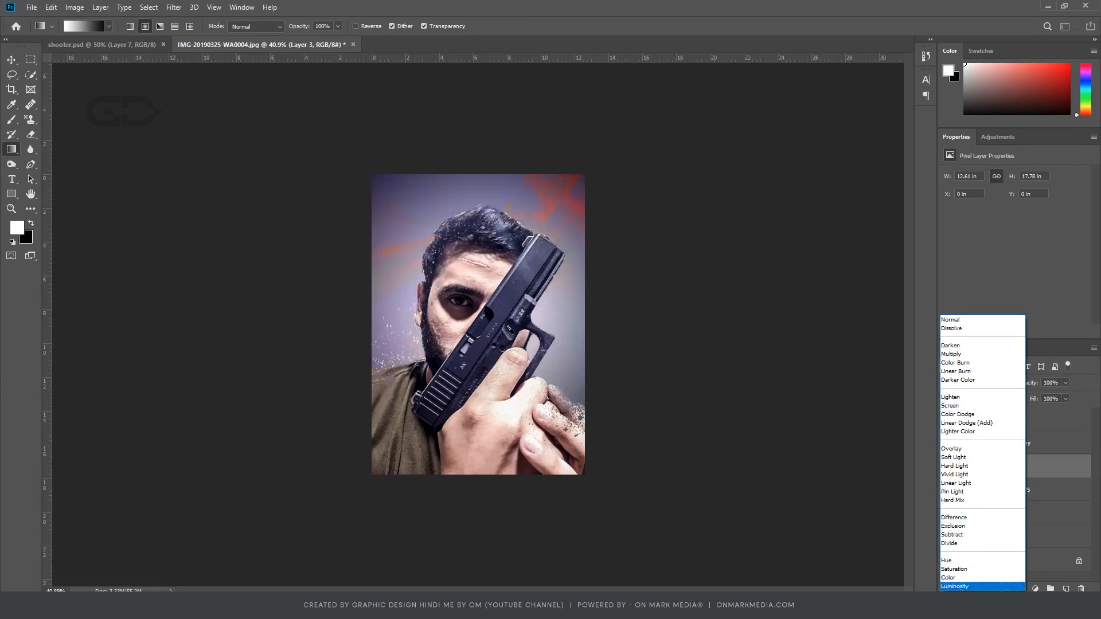
left_click(960, 476)
Step: Try longer versions of Layer 3's radial gradient from the portrait's center and delete the layer
left_click_drag(484, 307, 483, 499)
left_click_drag(485, 148, 477, 507)
left_click_drag(481, 276, 481, 499)
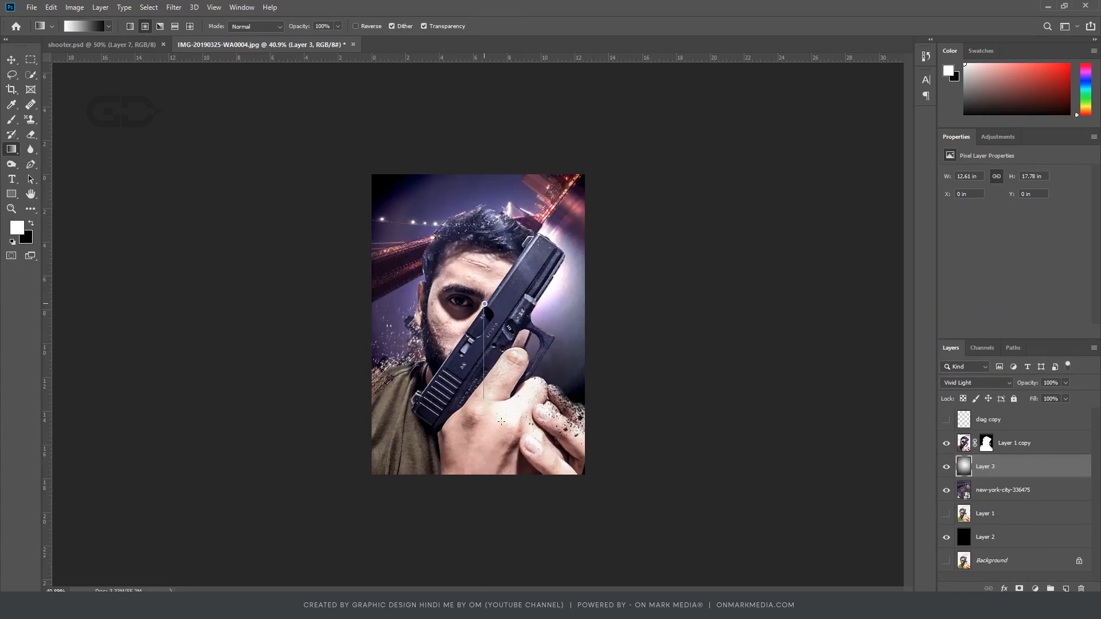
left_click_drag(482, 327, 481, 539)
scroll(481, 344, "up", 3)
left_click_drag(479, 304, 476, 558)
left_click(969, 383)
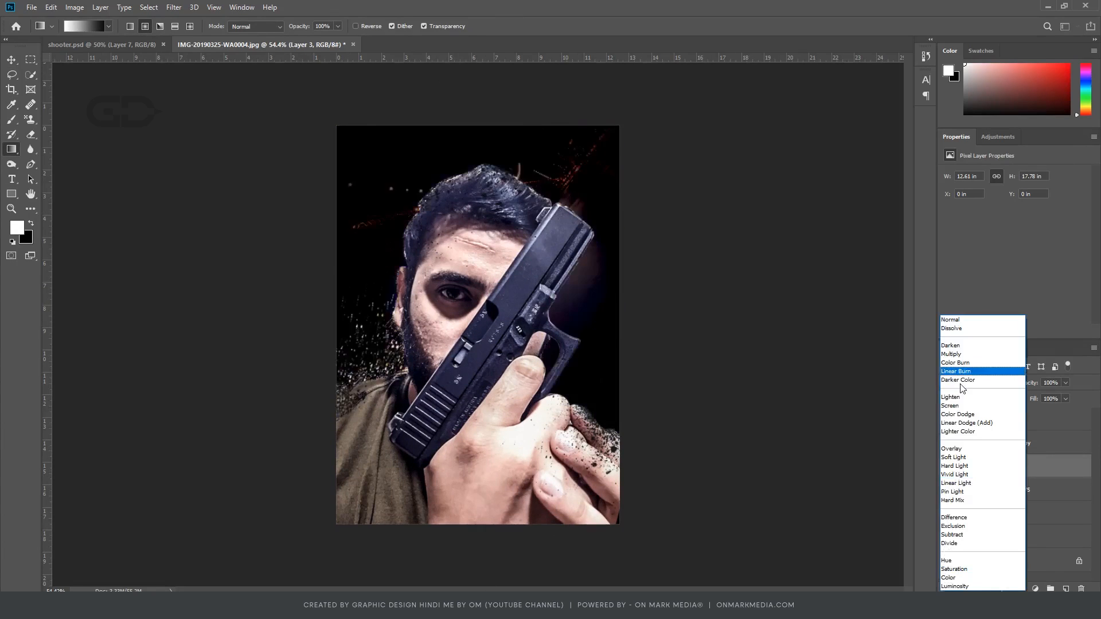
left_click(964, 388)
key("Delete")
Step: Adjust the new-york-city image's Levels to input values 22, 1.23 and 254
key("ctrl+l")
left_click_drag(589, 246, 587, 246)
left_click_drag(442, 246, 447, 246)
left_click_drag(509, 117, 811, 149)
left_click_drag(820, 278, 831, 280)
left_click_drag(750, 278, 757, 278)
left_click_drag(833, 278, 813, 277)
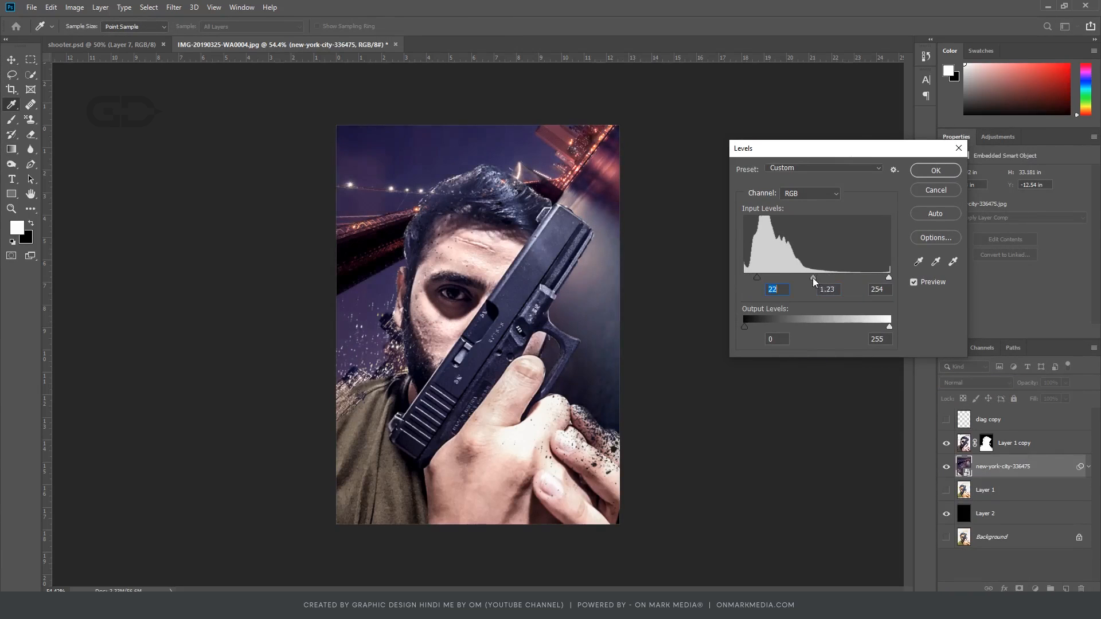
key("Return")
Step: Add a layer above the city image and draw a radial gradient from violet #8657ff to transparent starting at the upper left
left_click(1066, 589)
key("g")
left_click(84, 26)
left_click(454, 127)
left_click(650, 113)
left_click(16, 228)
left_click(374, 192)
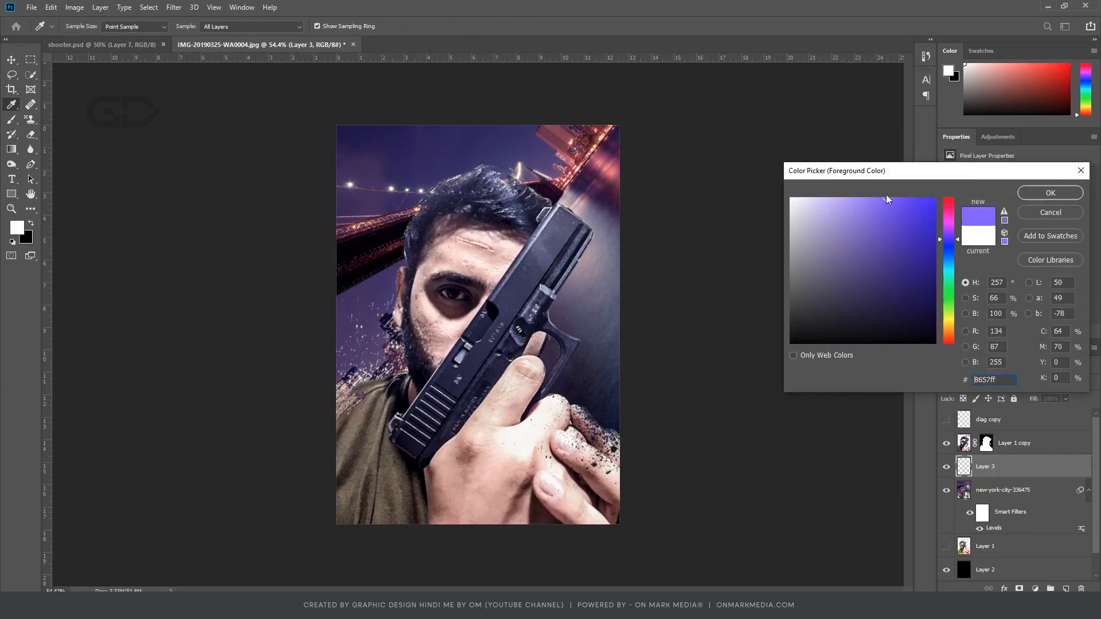
left_click(1051, 193)
left_click_drag(367, 224, 546, 355)
Step: Set the violet gradient layer's blend mode to Soft Light
left_click(969, 384)
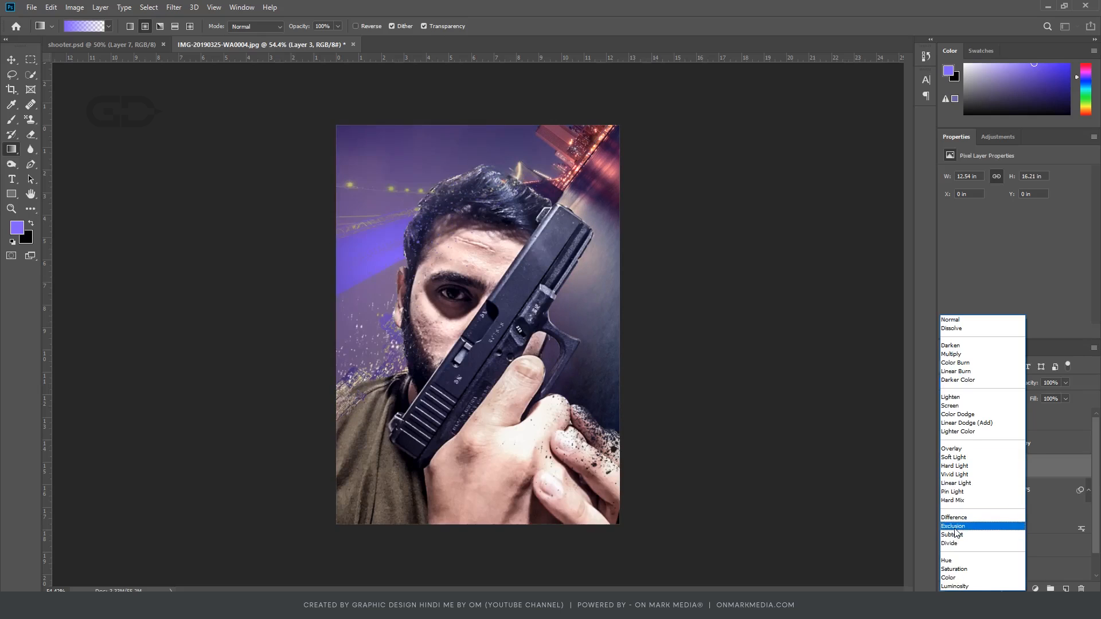
left_click(966, 457)
key("v")
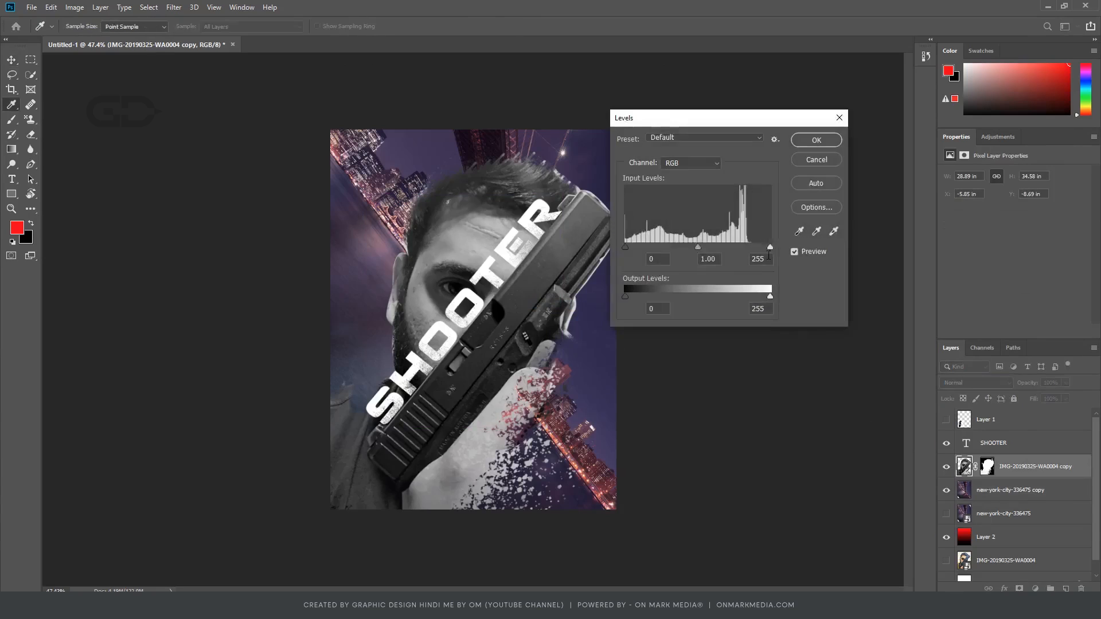
Step: Deepen the black-and-white portrait's shadows with Levels and apply the Blur filter to the new-york-city-336475 copy layer
left_click_drag(626, 247, 634, 250)
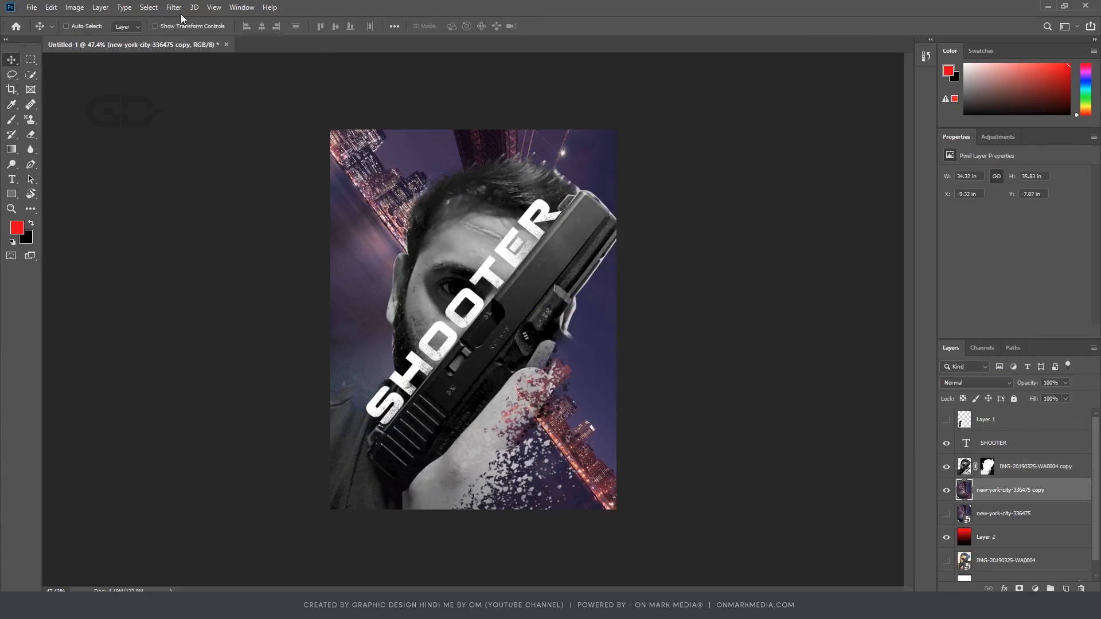
left_click(174, 7)
left_click(356, 186)
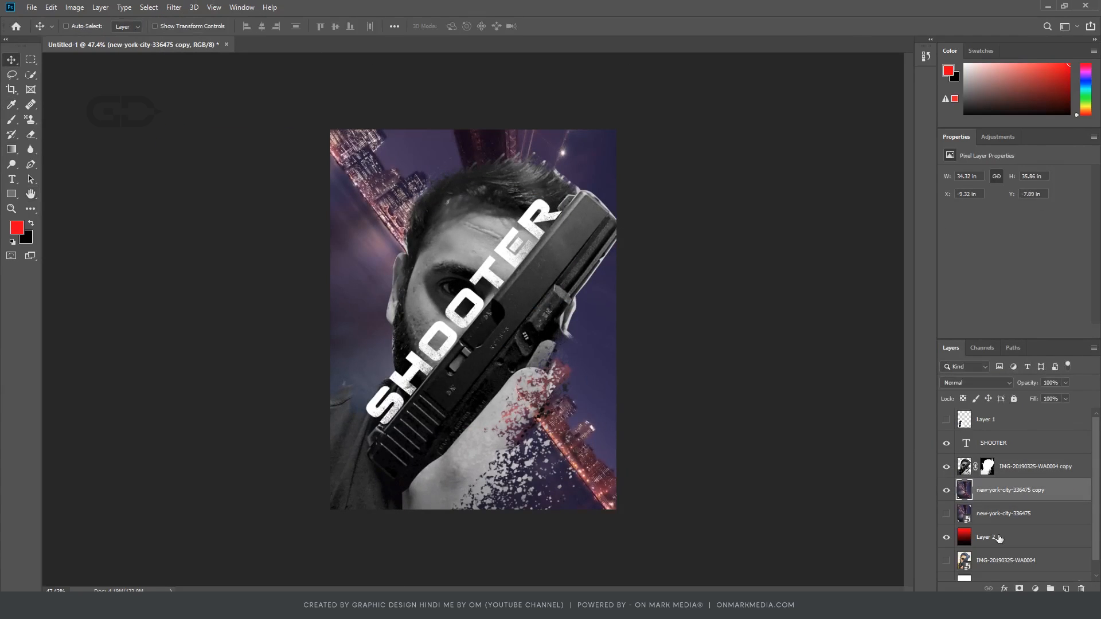
Step: Place the Layer 2 red-to-black gradient above the city image and set its blend mode to Overlay
left_click(975, 382)
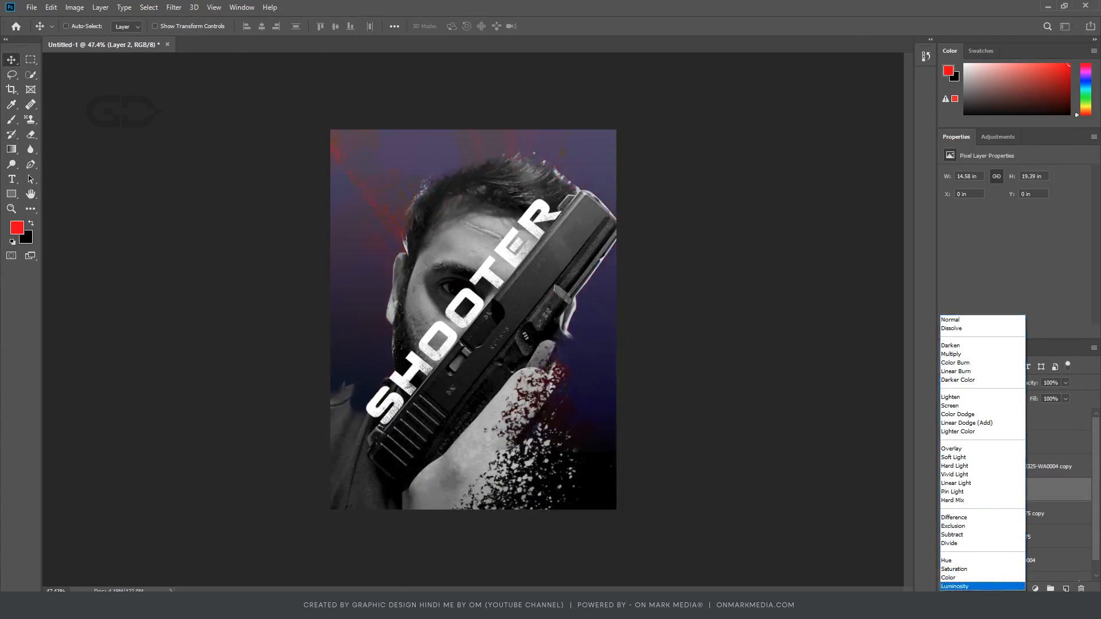
left_click(977, 449)
Step: Adjust the portrait layer's Levels by moving its black point inward and brightening its midtones
left_click(493, 281, "ctrl")
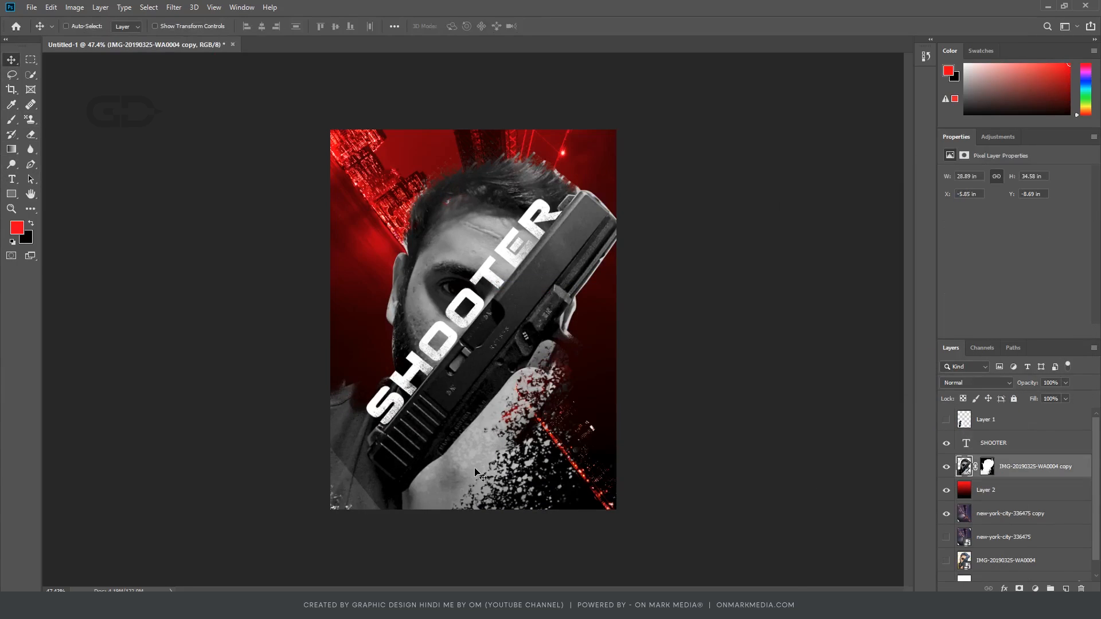
key("ctrl+l")
left_click_drag(625, 247, 631, 247)
left_click_drag(701, 246, 688, 249)
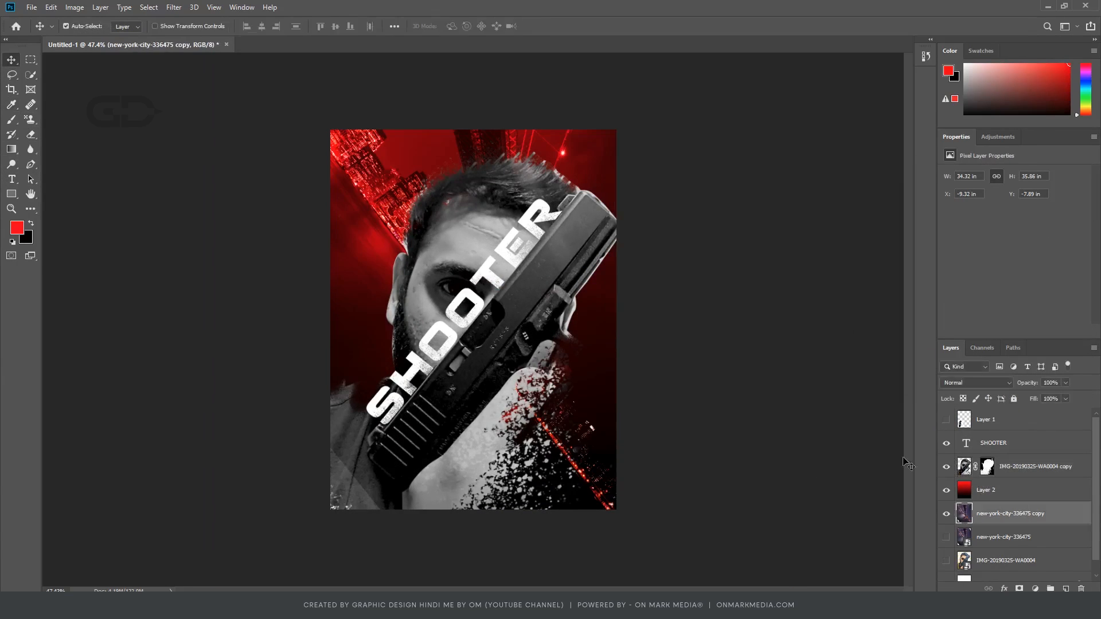
Step: Hide Layer 2 and apply a zoom-style radial blur to the black-and-white new-york-city-336475 copy layer
left_click(946, 490)
left_click(1010, 513)
left_click(174, 7)
left_click(344, 191)
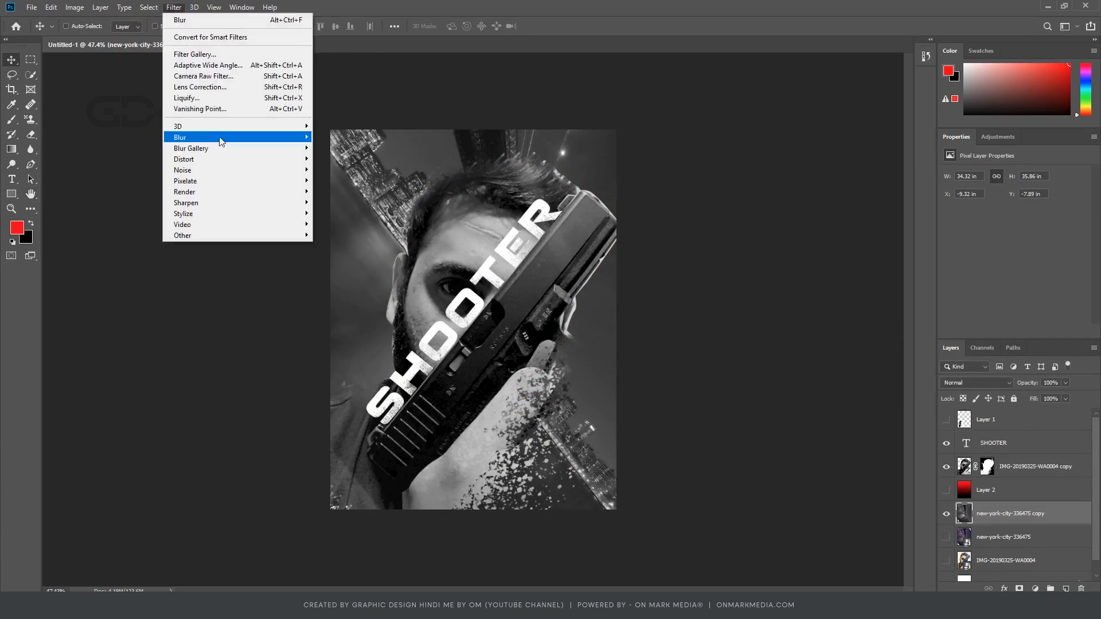
left_click(413, 235)
left_click(683, 172)
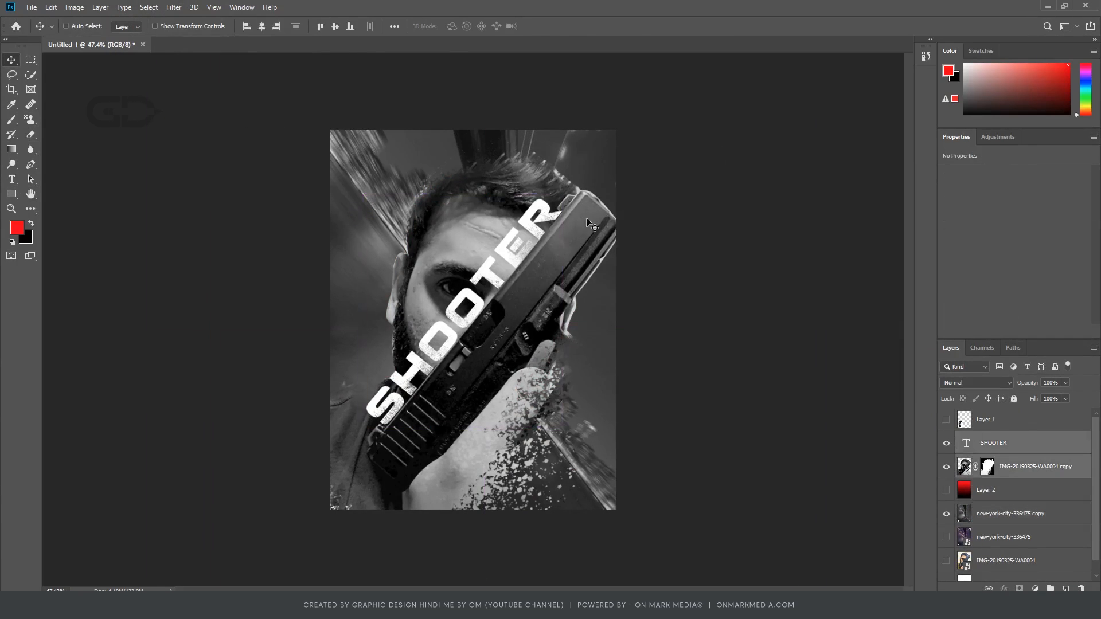
Step: Scale down the SHOOTER text and the portrait together and hide the new-york-city-336475 copy layer
key("ctrl+t")
left_click_drag(731, 294, 717, 295)
left_click(946, 513)
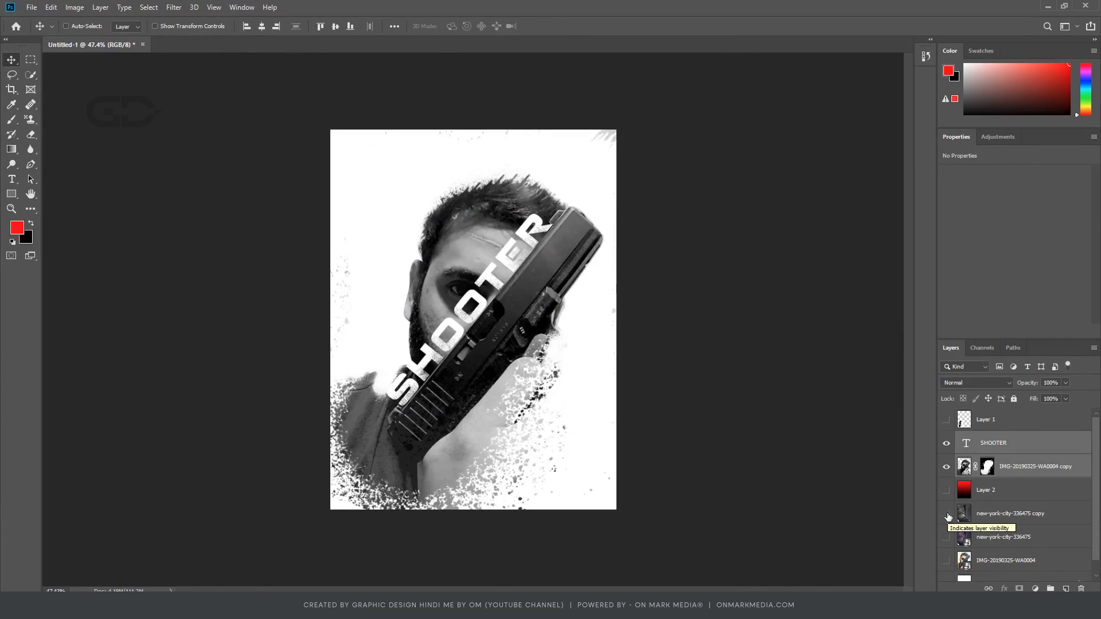
left_click(947, 514)
left_click(947, 513)
Step: Set the SHOOTER text's tracking to 20
right_click(476, 296)
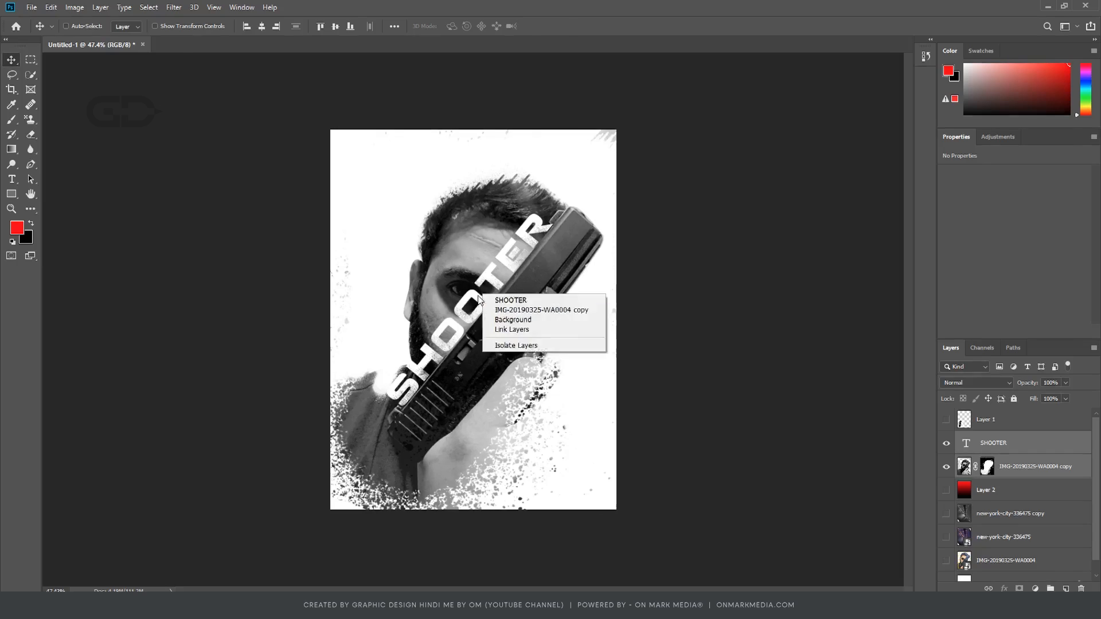
double_click(480, 297)
key("alt+Right")
key("alt+Right")
key("alt+Right")
key("alt+Right")
left_click(669, 344)
Step: Nudge the SHOOTER text slightly up and to the left and fine-tune its rotation along the gun
key("Left")
key("Left")
key("Left")
key("Up")
key("Up")
key("Up")
key("Up")
key("Up")
key("ctrl+t")
scroll(511, 282, "up", 6)
left_click_drag(601, 156, 608, 162)
key("Return")
scroll(671, 295, "down", 5)
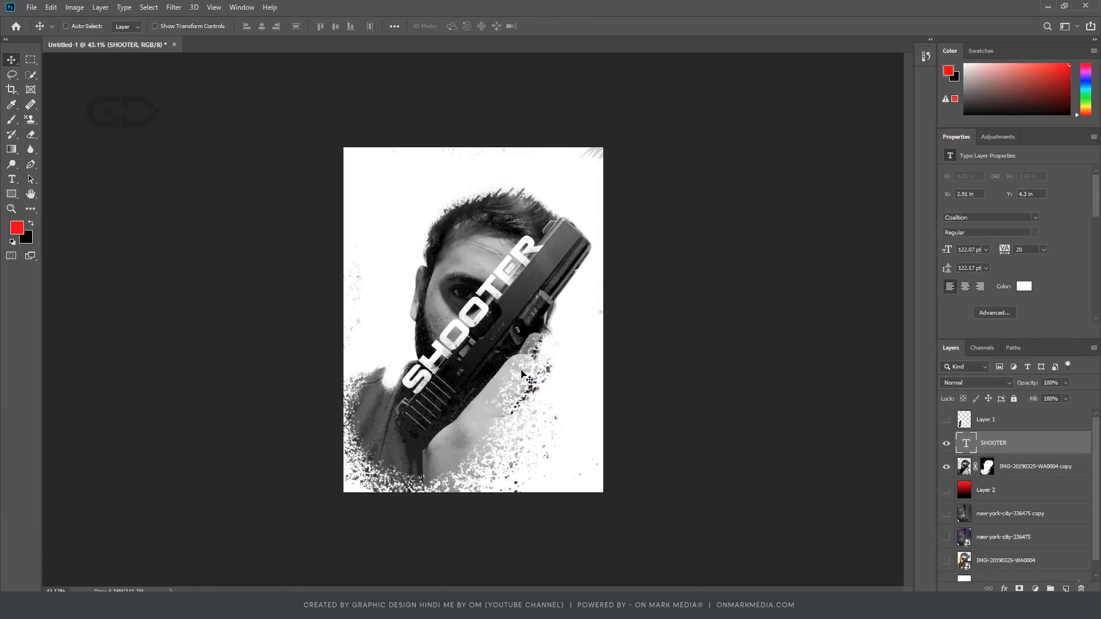
Step: Paint white on the portrait's layer mask to restore the shirt, the hands and the gun's outline
left_click(987, 467)
key("b")
scroll(464, 339, "up", 6)
left_click_drag(367, 396, 293, 430)
left_click_drag(408, 183, 527, 92)
scroll(521, 442, "down", 3)
mouse_move(614, 350)
left_mouse_down()
mouse_move(505, 551)
mouse_move(590, 548)
mouse_move(493, 436)
left_mouse_up()
Step: Stretch a rectangular piece of the portrait's lower-left shirt to 165.55% height to fill the poster's bottom corner
key("ctrl+2")
key("m")
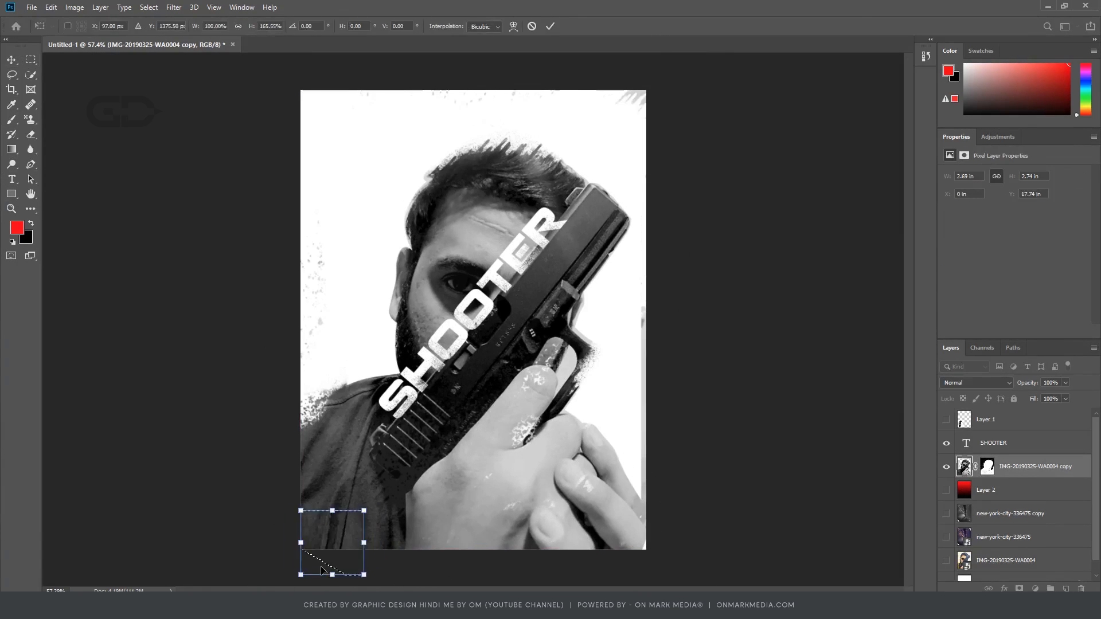
key("Return")
scroll(473, 320, "down", 3)
Step: Enlarge the SHOOTER text to 109.54% and place it along the gun's upper edge
left_click(993, 443)
key("ctrl+t")
scroll(473, 320, "up", 3)
key("Return")
key("ctrl+t")
left_click_drag(571, 193, 579, 177)
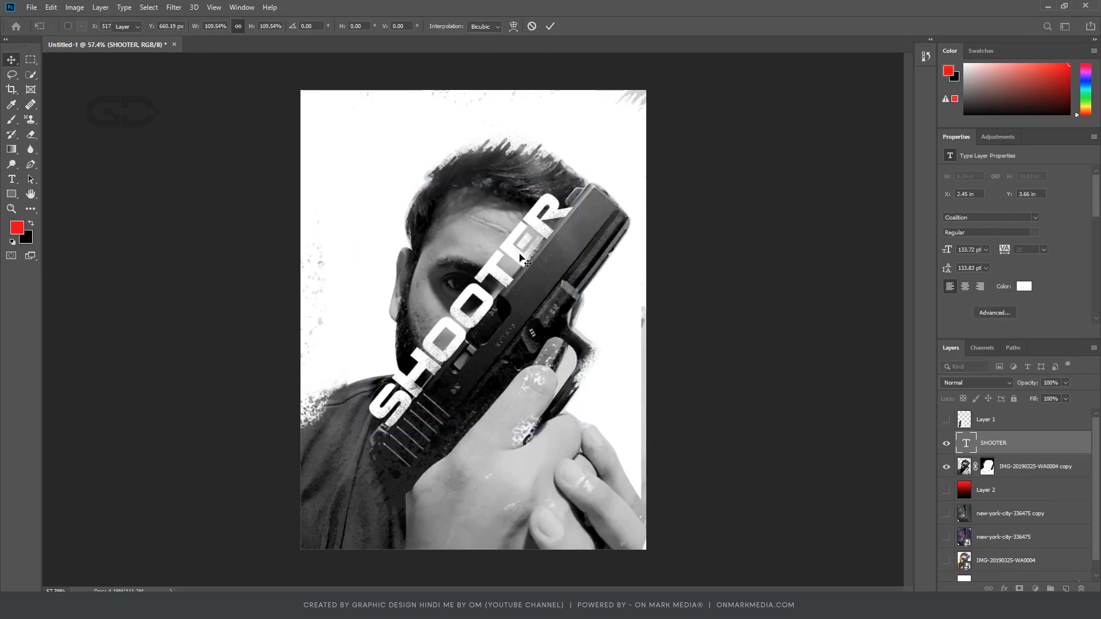
key("Return")
scroll(530, 519, "down", 2)
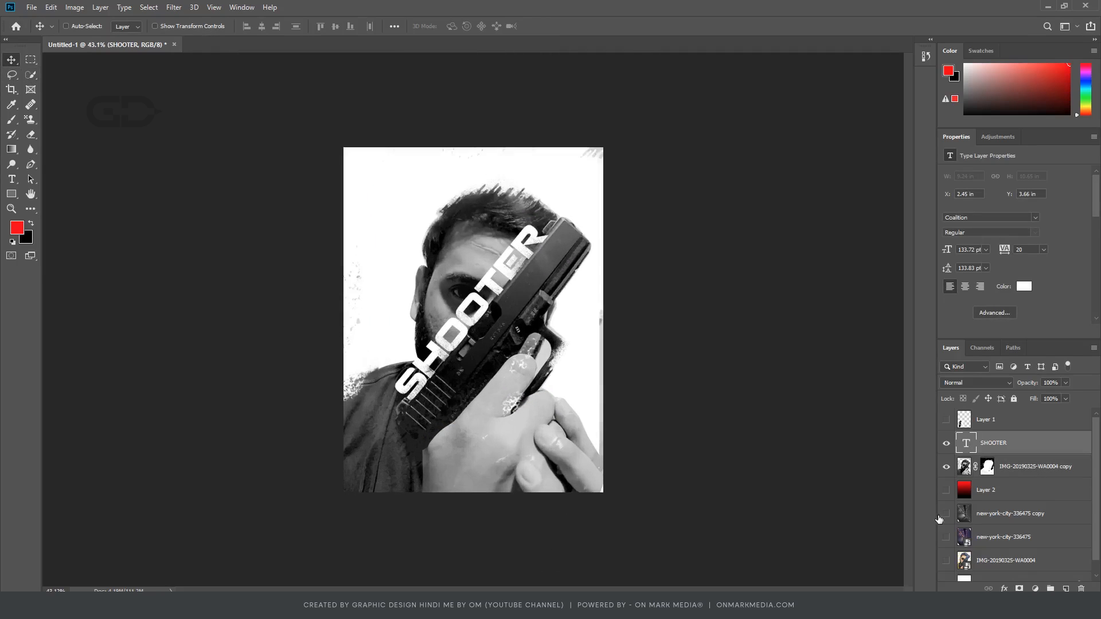
Step: Show the new-york-city-336475 copy layer and paint black on the portrait's mask to erase the specks along the left edge
left_click(946, 514)
left_click(987, 467)
key("b")
key("d")
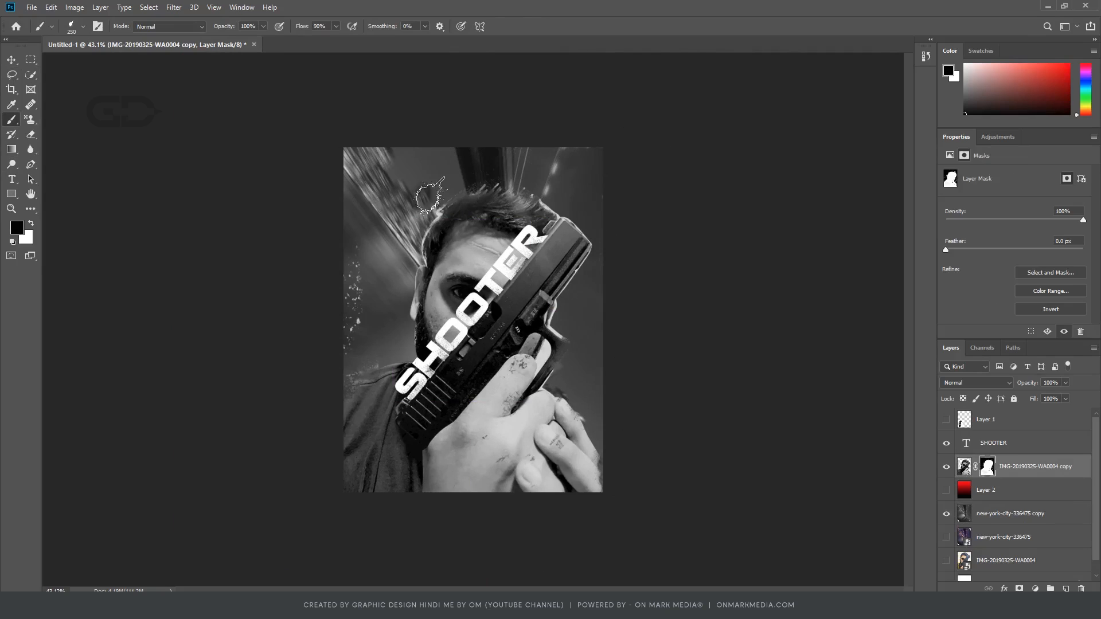
scroll(350, 258, "up", 9)
scroll(378, 184, "down", 7)
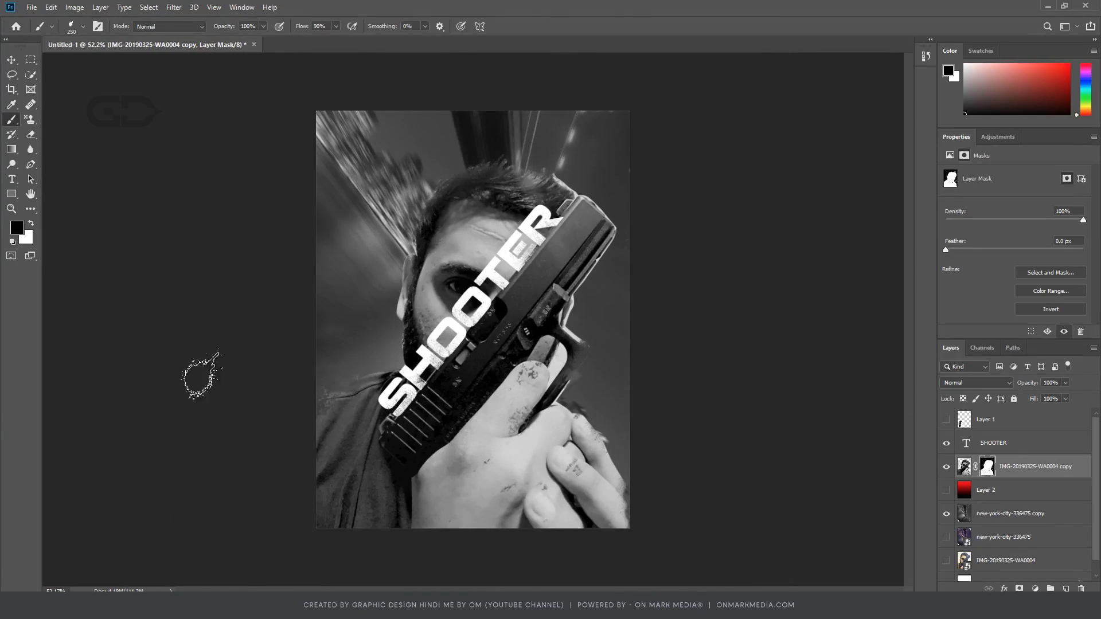
Step: Reduce the brush size and clean up the remaining remnants along the portrait's edges on its mask
scroll(390, 347, "up", 10)
key("[")
key("[")
key("[")
key("[")
scroll(359, 346, "down", 12)
scroll(393, 347, "up", 15)
key("[")
key("[")
key("[")
key("[")
key("[")
key("[")
key("[")
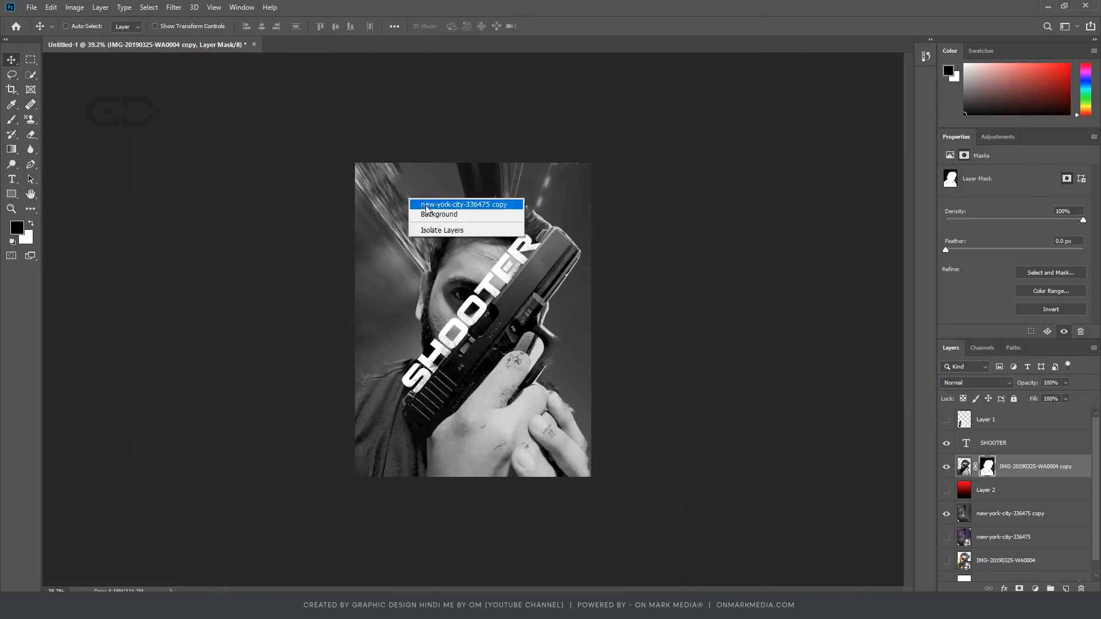
Step: Apply Hue/Saturation to the new-york-city-336475 copy layer and set its blend mode to Overlay
key("ctrl+u")
key("Return")
left_click(975, 383)
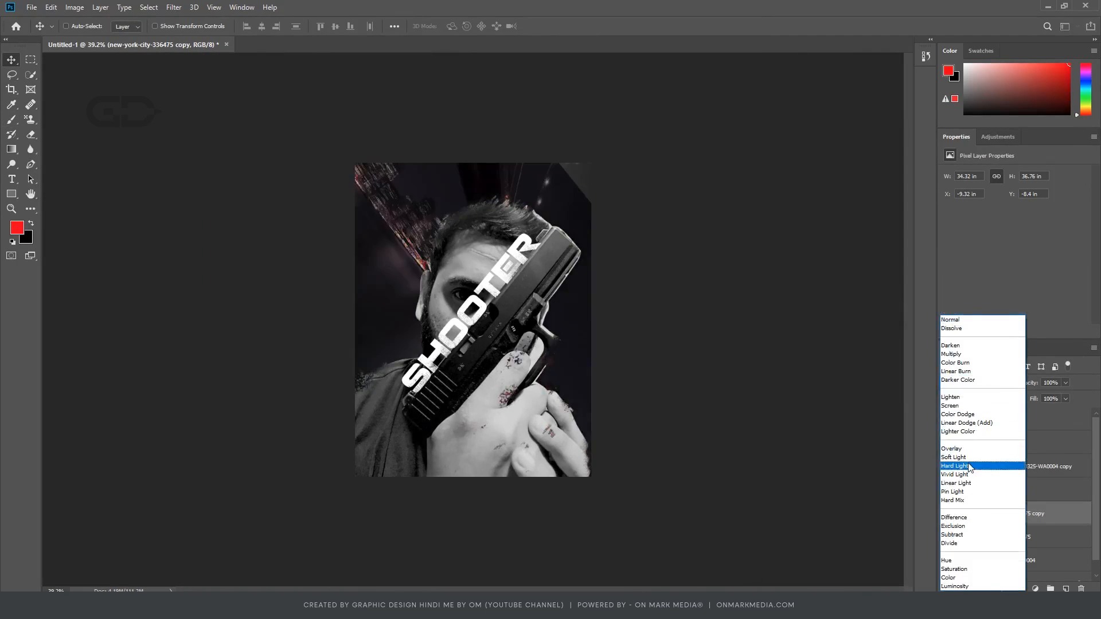
left_click(970, 449)
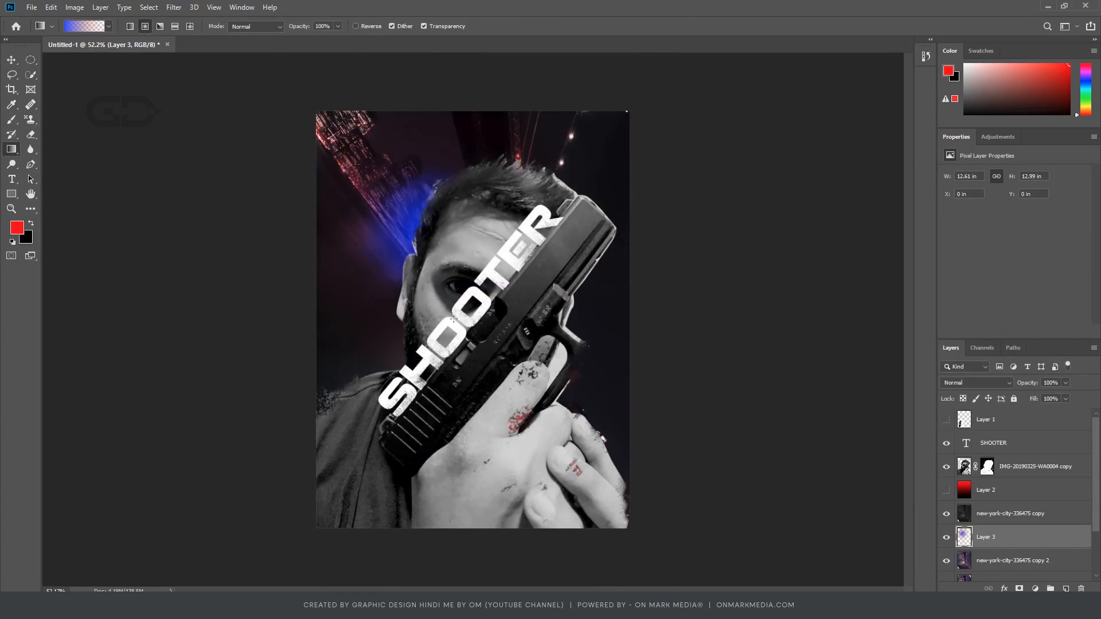
Step: Move the blue gradient Layer 3 above the portrait layer and set its blend mode to Soft Light
left_click_drag(986, 537, 992, 458)
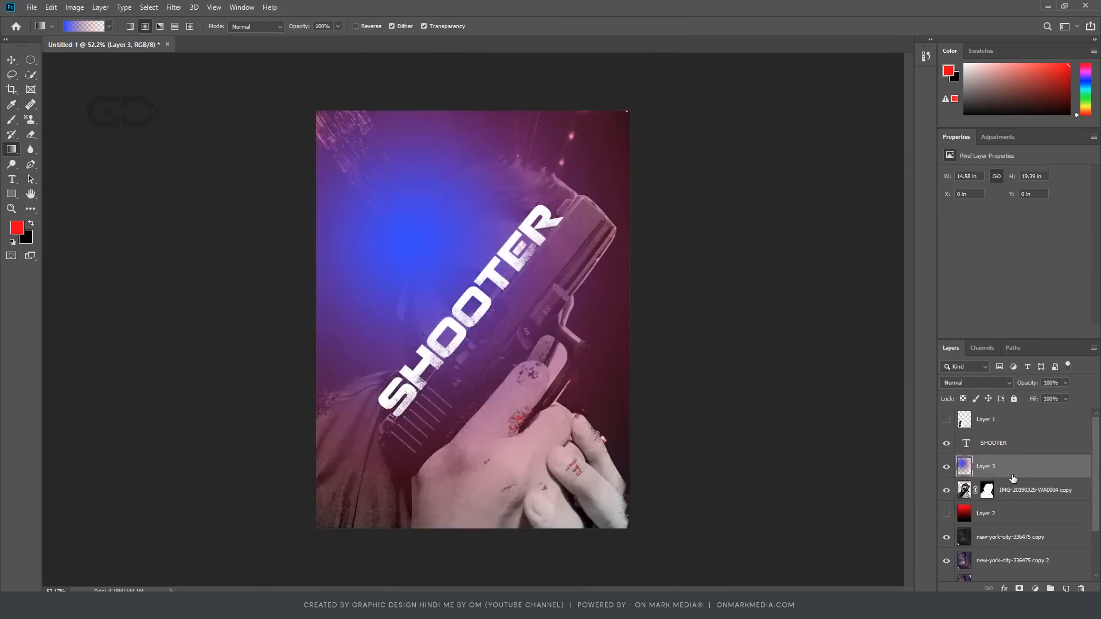
left_click(975, 383)
left_click(965, 458)
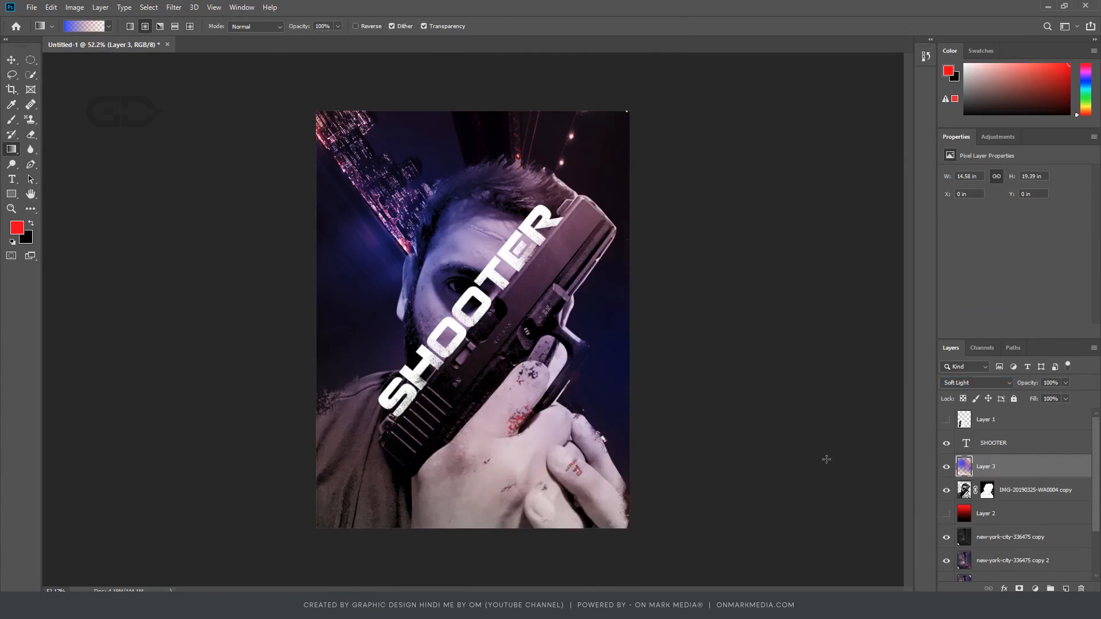
Step: Shift Layer 3's hue toward red-brown and lower its saturation with Hue/Saturation
key("ctrl+u")
left_click_drag(740, 232, 713, 233)
left_click_drag(740, 203, 724, 232)
left_click(851, 269)
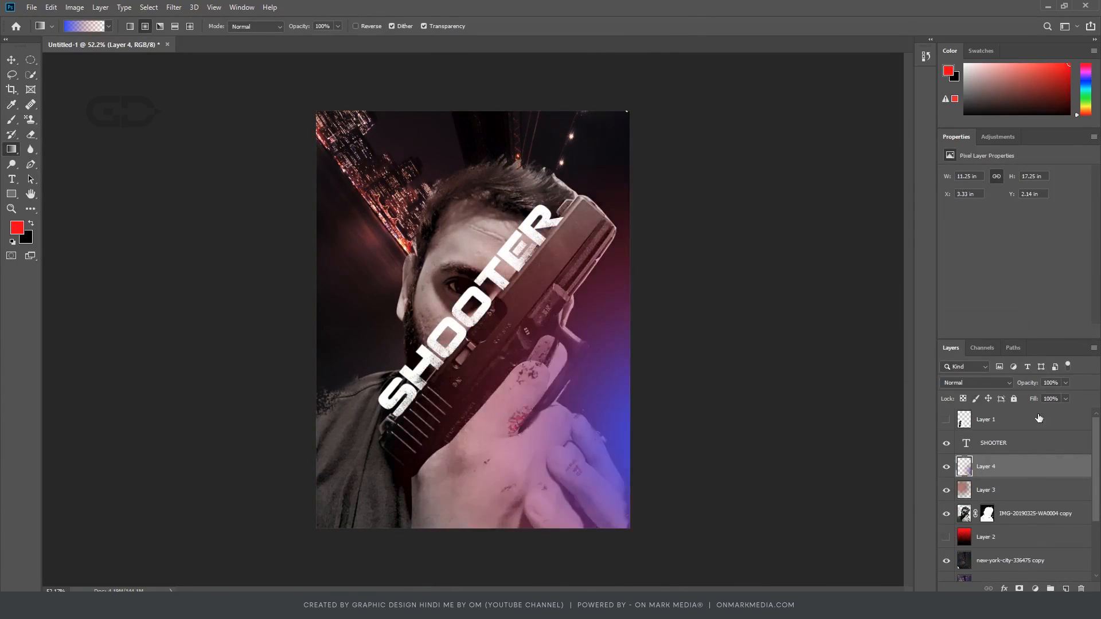
Step: Set the blend mode of the gradient Layer 4 to Soft Light
left_click(975, 383)
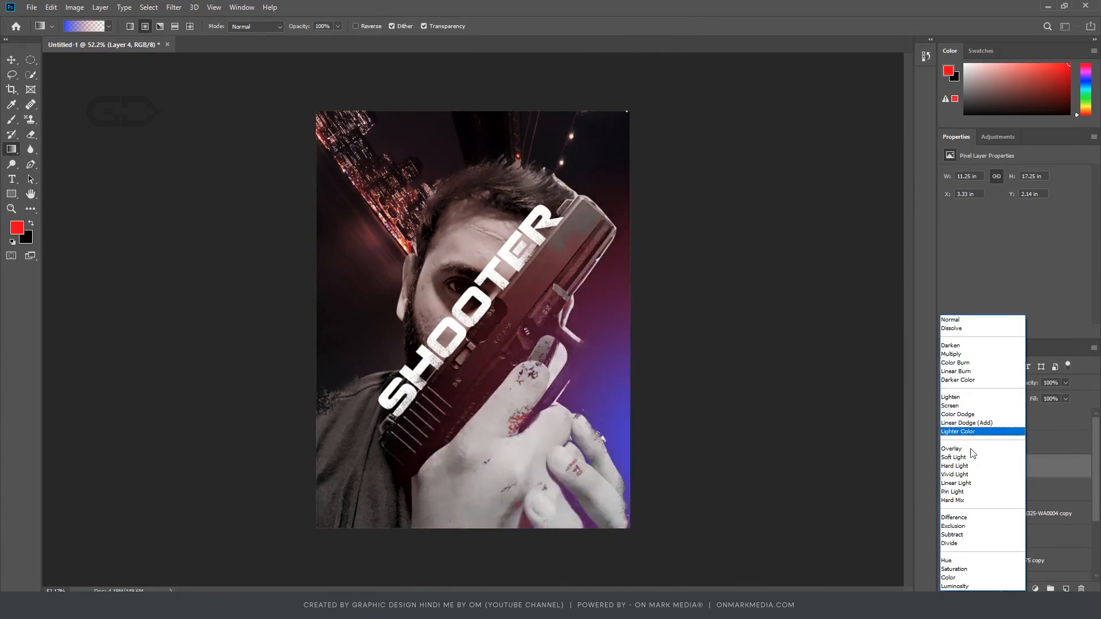
left_click(975, 456)
key("v")
Step: Rotate and reposition the two new-york-city-336475 copy layers so the bridge runs diagonally behind the head toward the poster's upper-right corner
scroll(710, 483, "up", 1)
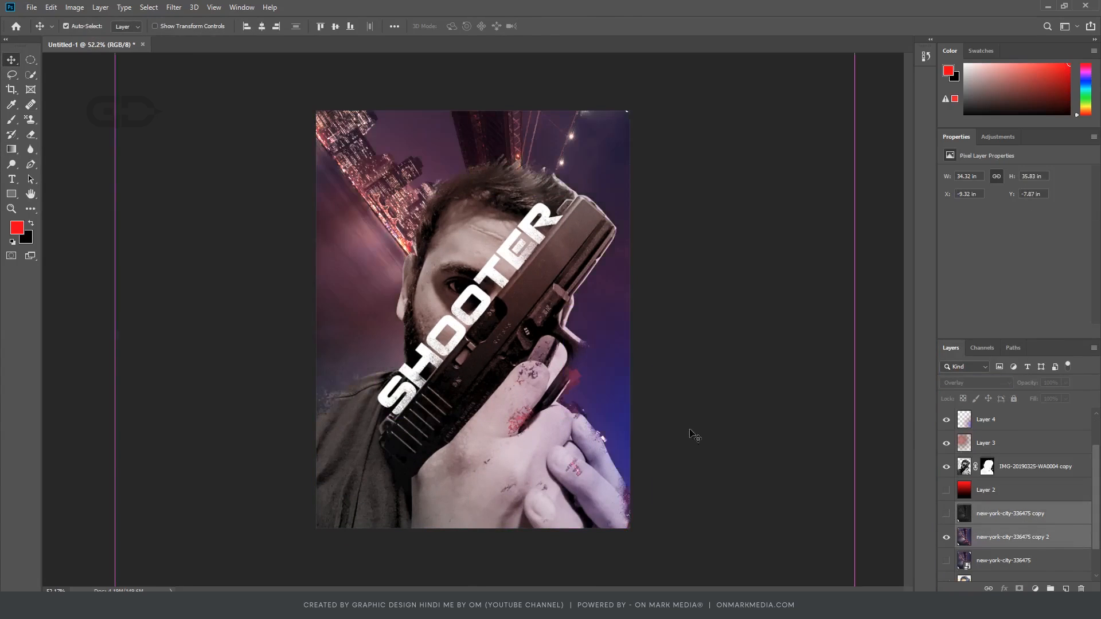
key("ctrl+t")
scroll(691, 431, "down", 5)
left_click_drag(757, 424, 490, 63)
left_click_drag(786, 462, 866, 497)
scroll(646, 415, "up", 2)
left_click_drag(564, 199, 603, 149)
left_click_drag(873, 140, 809, 180)
key("Return")
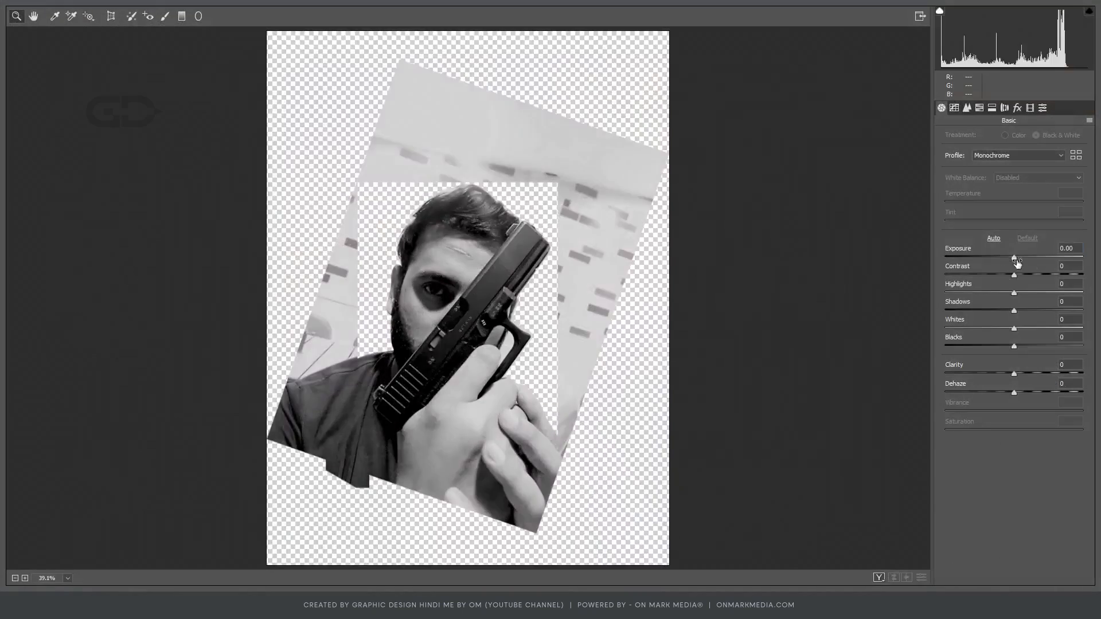
Step: In the portrait's Camera Raw Filter, raise the blacks and shadows, lower the whites and increase the clarity and dehaze
left_click_drag(1027, 347, 1054, 347)
left_click_drag(1014, 312, 1029, 313)
left_click_drag(1014, 330, 982, 329)
left_click_drag(1014, 393, 1054, 376)
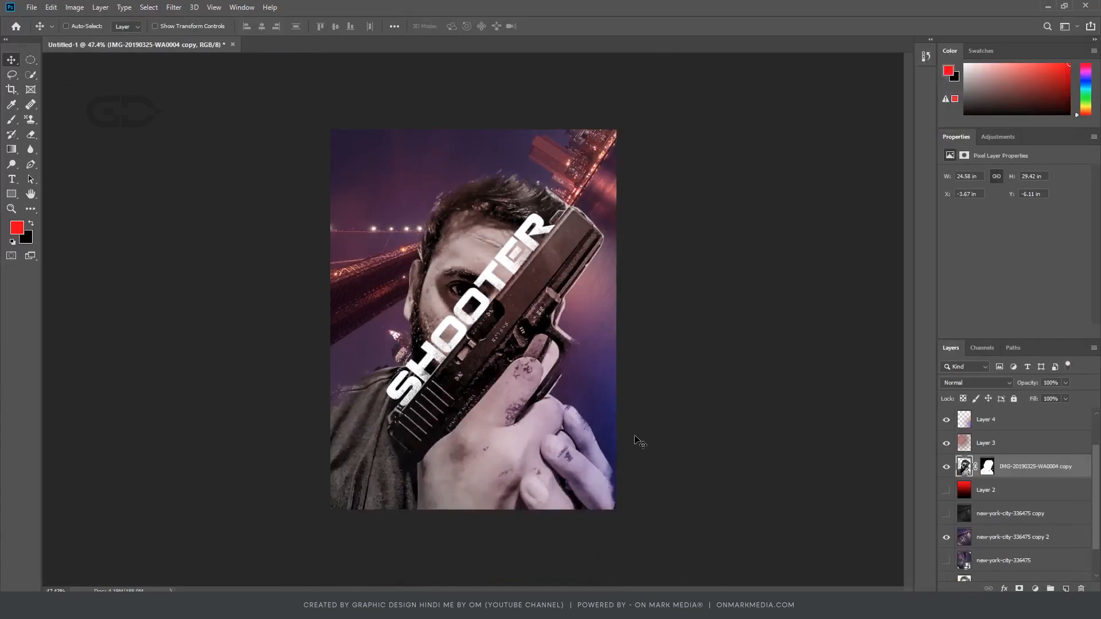
scroll(472, 351, "down", 3)
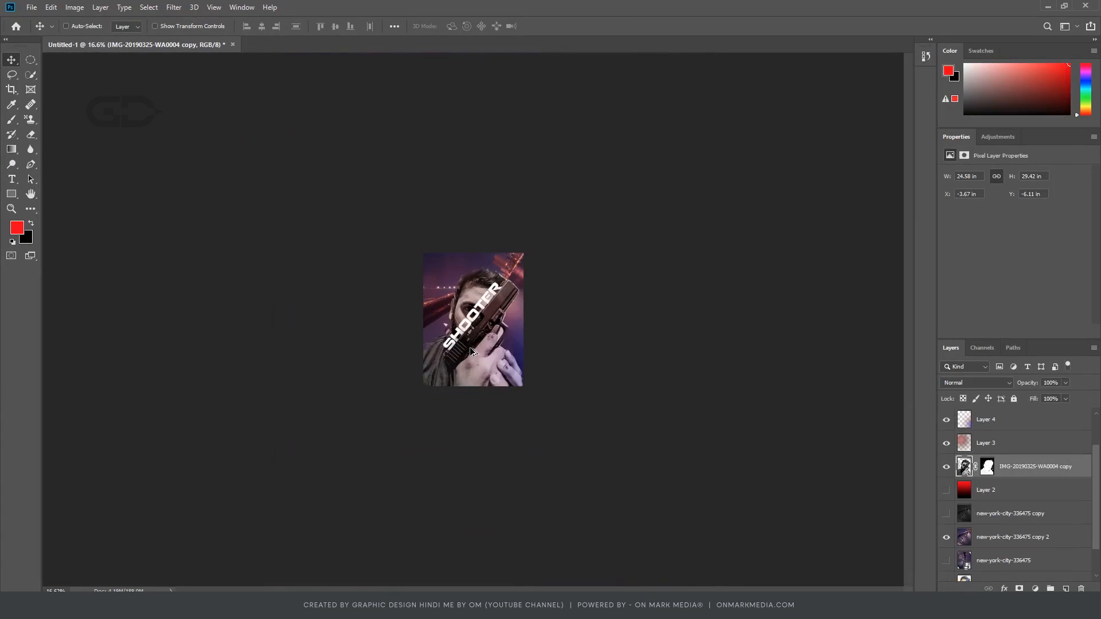
Step: Select the SHOOTER text, Layer 4, Layer 3, portrait and new-york-city-336475 copy 2 layers and free-transform them together
scroll(483, 343, "up", 4)
left_click(494, 308, "ctrl")
left_click(490, 383, "ctrl+shift")
left_click(502, 414, "ctrl")
left_click(528, 372, "ctrl+shift")
right_click(420, 238)
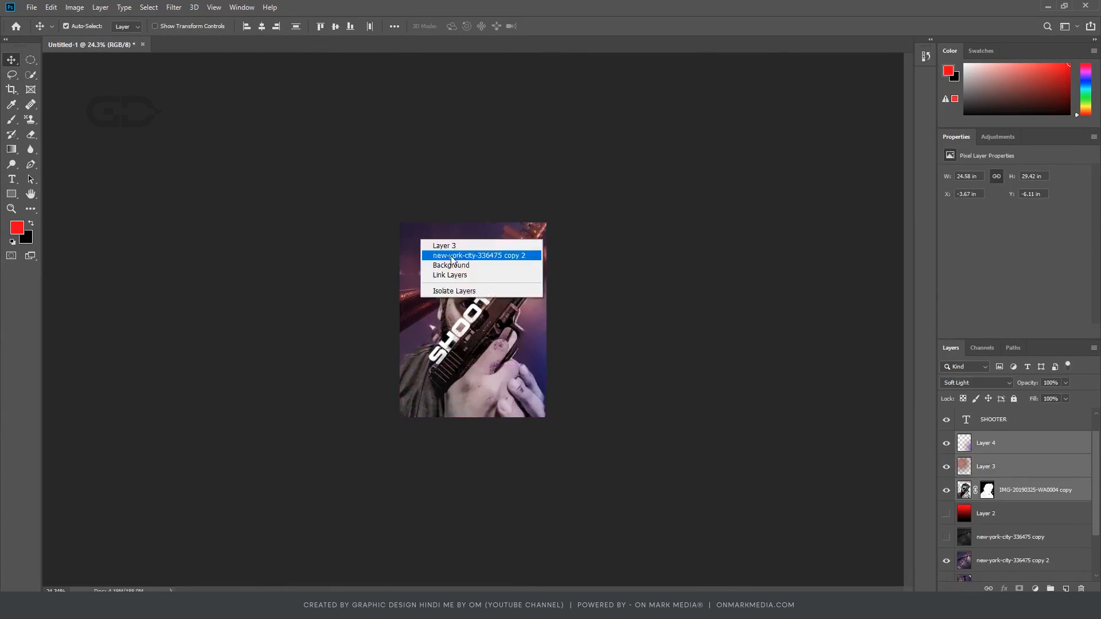
left_click(448, 256, "shift")
left_click(495, 290, "ctrl+shift")
key("ctrl+t")
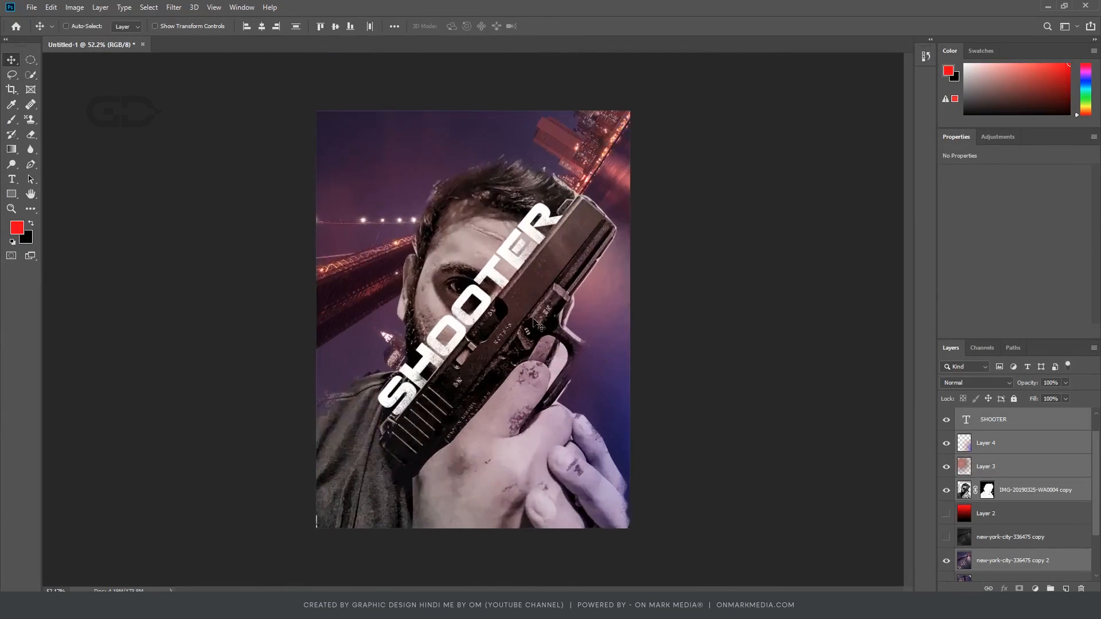
Step: Show the new-york-city-336475 copy layer and apply a Pointillize filter with cell size 3 to Layer 5
left_click(946, 537)
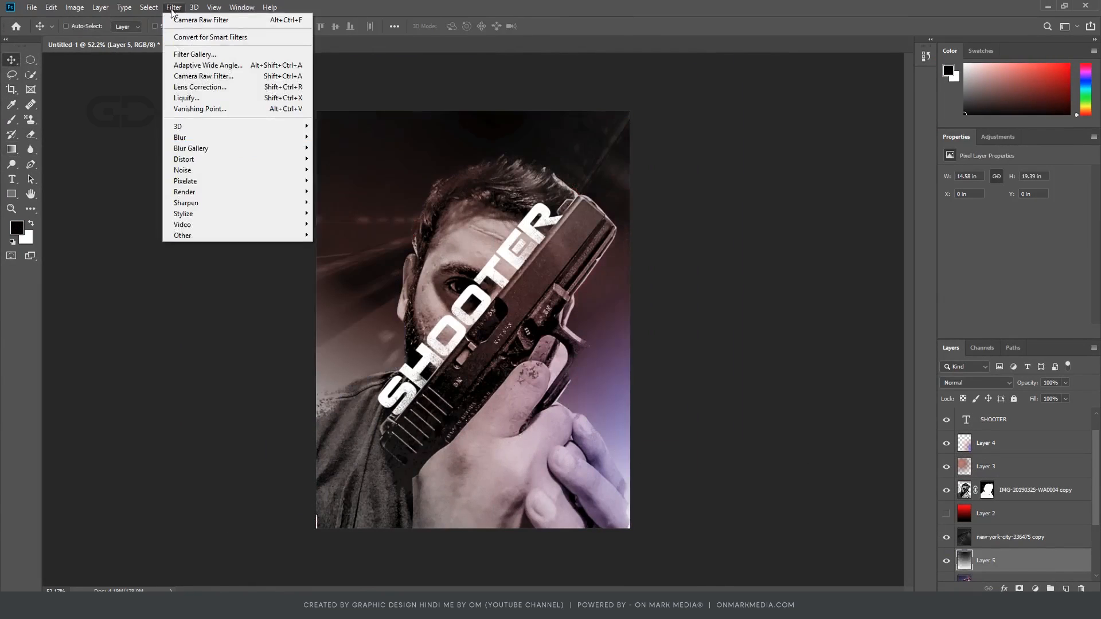
mouse_move(189, 210)
left_click(335, 280)
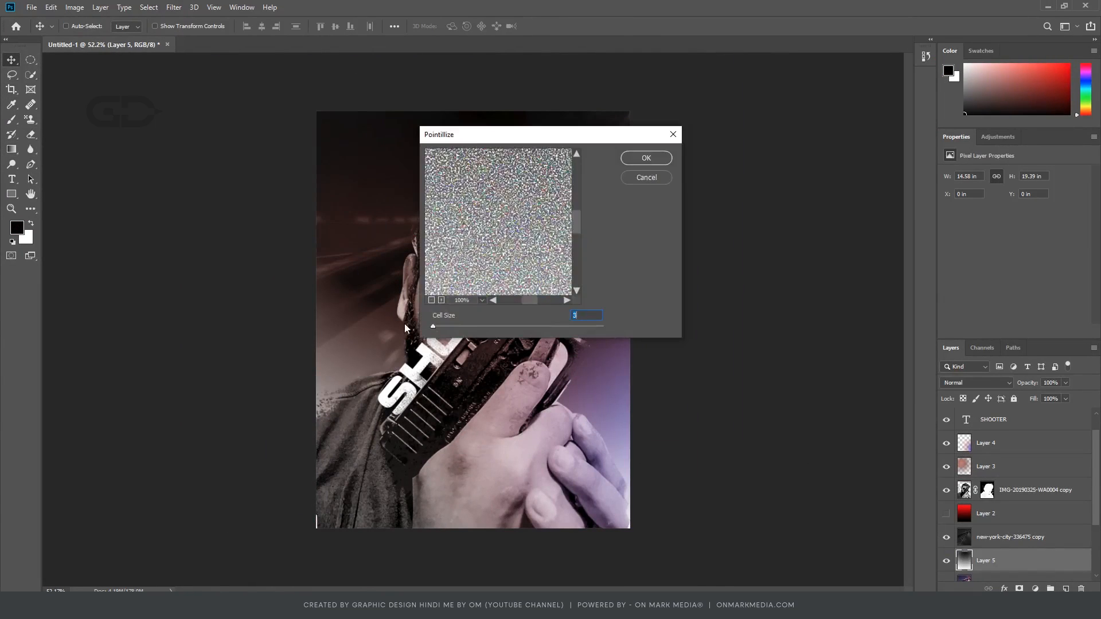
Step: Set Layer 5's blend mode to Lighten and reduce its fill so the speckles are subtle
left_click(976, 383)
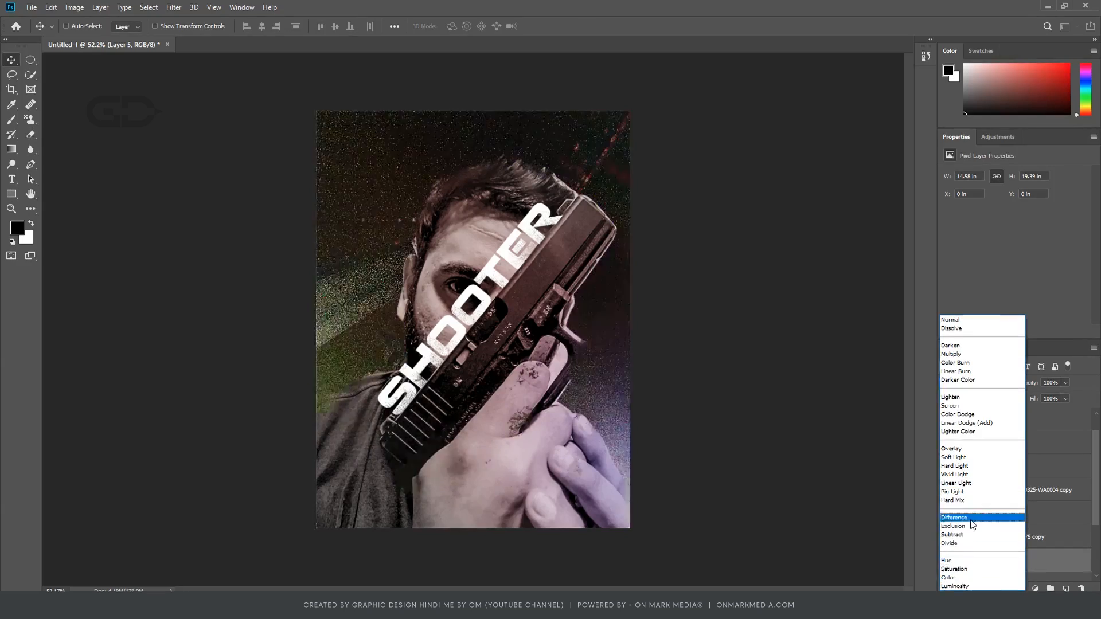
left_click(951, 397)
left_click(1065, 399)
left_click_drag(1068, 412, 1046, 414)
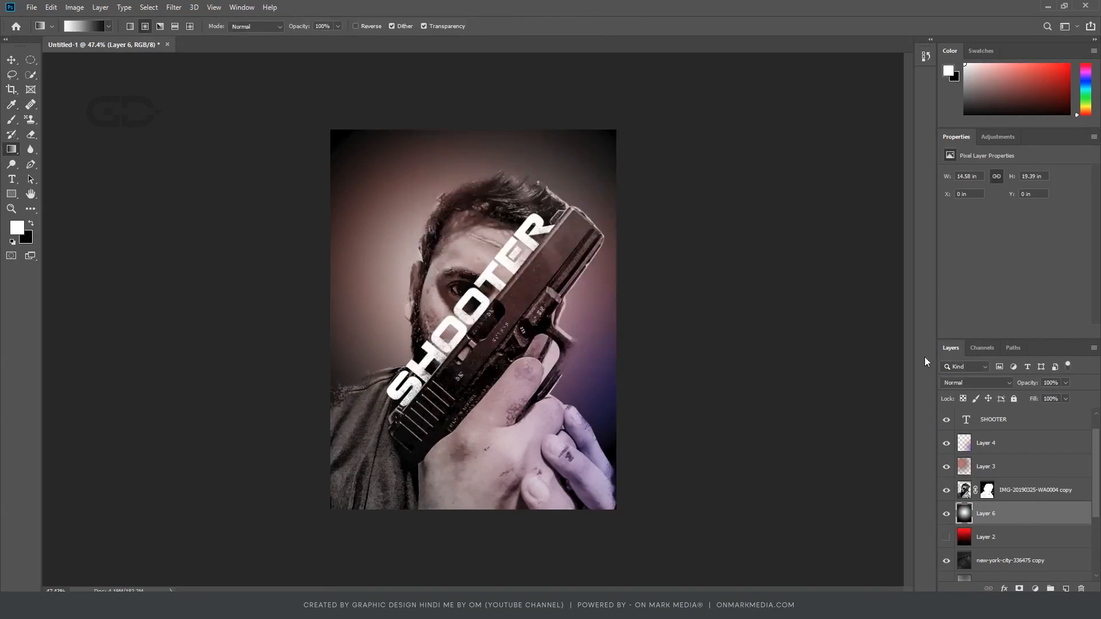
Step: Set the blend mode of the radial gradient Layer 6 to Overlay
key("v")
left_click(976, 382)
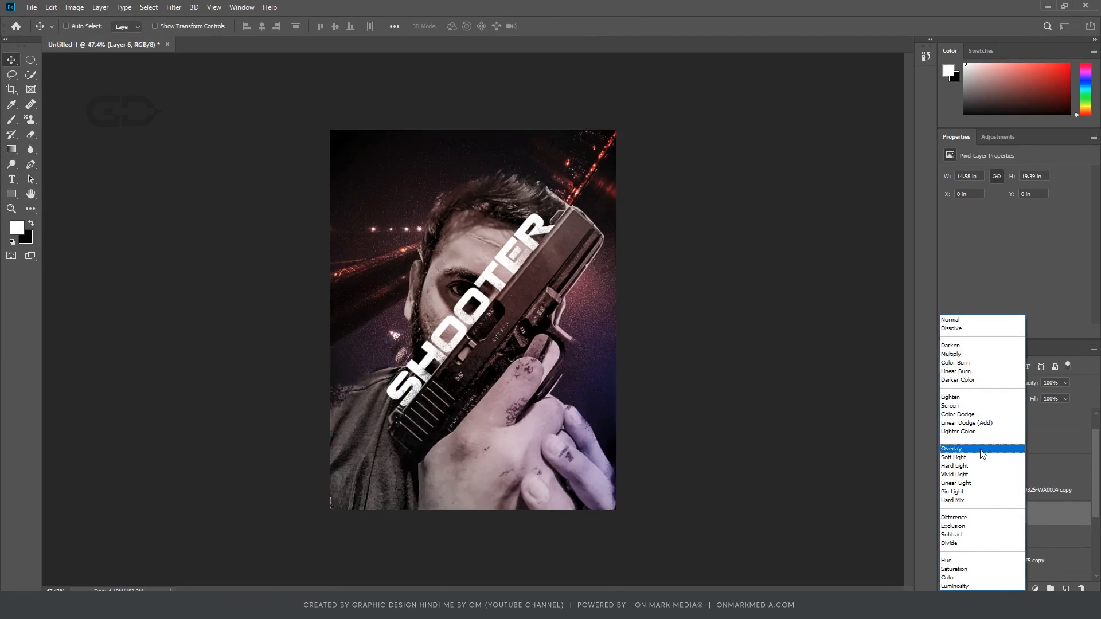
left_click(980, 450)
Step: Patch the gap at the poster's lower-left edge by transforming a selected piece of the portrait's shirt, and clear the selection
left_click(406, 393, "ctrl")
scroll(298, 435, "up", 8)
scroll(287, 428, "down", 2)
left_click(280, 424, "ctrl")
key("Return")
key("ctrl+d")
key("v")
scroll(282, 471, "down", 8)
Step: Apply a light Gaussian Blur to the new-york-city-336475 copy 2 layer
scroll(1013, 505, "down", 4)
left_click(1013, 514)
left_click(174, 8)
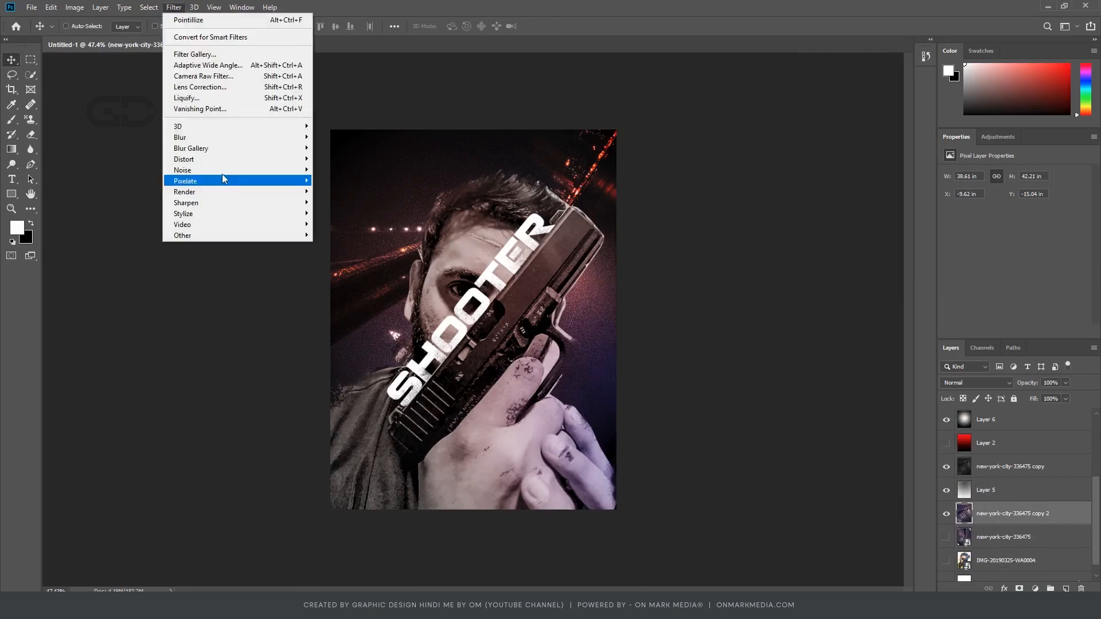
left_click(344, 182)
left_click_drag(707, 326, 678, 325)
left_click(822, 191)
Step: Deepen the portrait's shadows and adjust its midtones with Levels
scroll(1033, 459, "up", 2)
left_click(1035, 452)
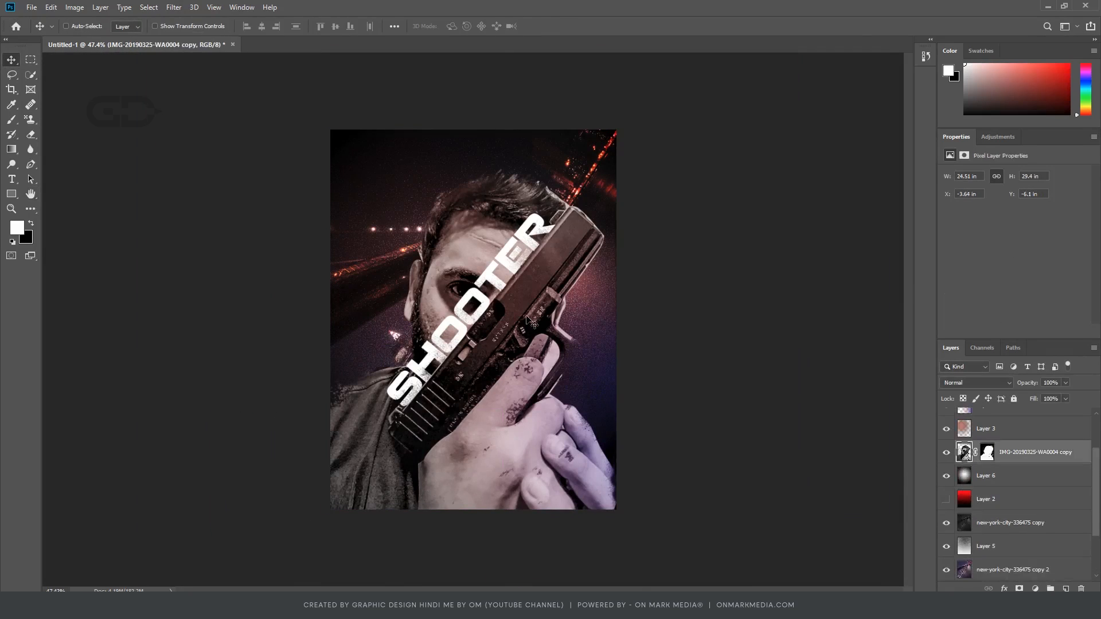
key("ctrl+l")
left_click_drag(698, 247, 704, 249)
left_click_drag(626, 248, 642, 249)
left_click_drag(711, 248, 703, 250)
key("Return")
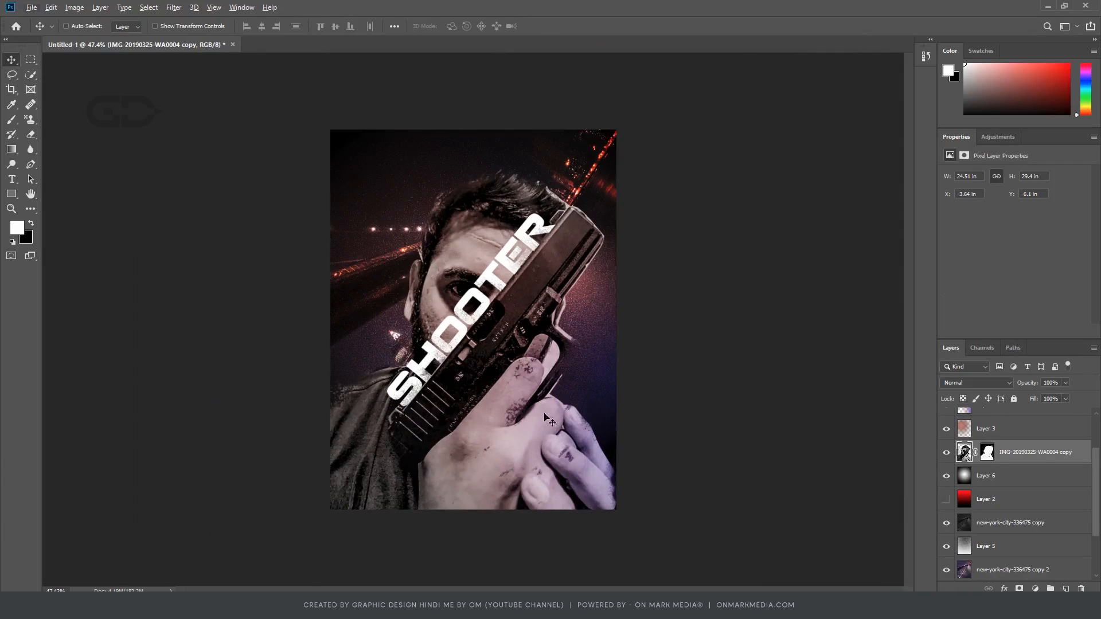
Step: Select the portrait's layer mask and set up a much smaller brush for painting back the gun's trigger guard
scroll(548, 367, "up", 8)
scroll(987, 482, "up", 2)
left_click(987, 490)
key("b")
left_click(82, 26)
key("Return")
key("bracketleft")
key("bracketleft")
key("bracketleft")
key("bracketleft")
key("bracketleft")
key("bracketleft")
key("bracketleft")
key("bracketleft")
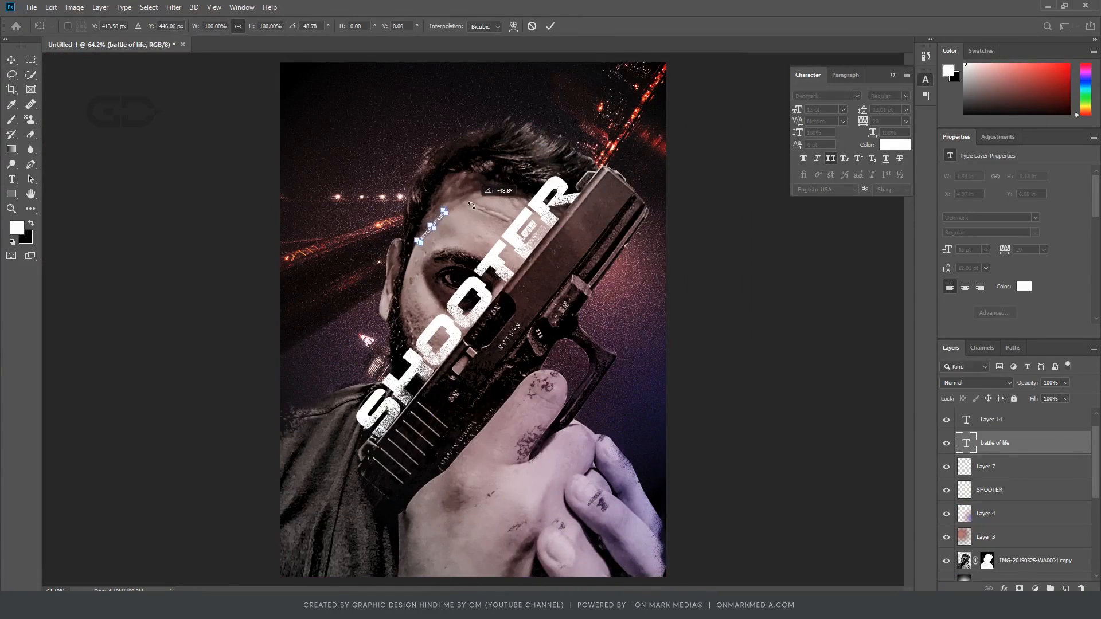
Step: Enlarge the font size of the 2021 line in the release date text
scroll(522, 425, "up", 2)
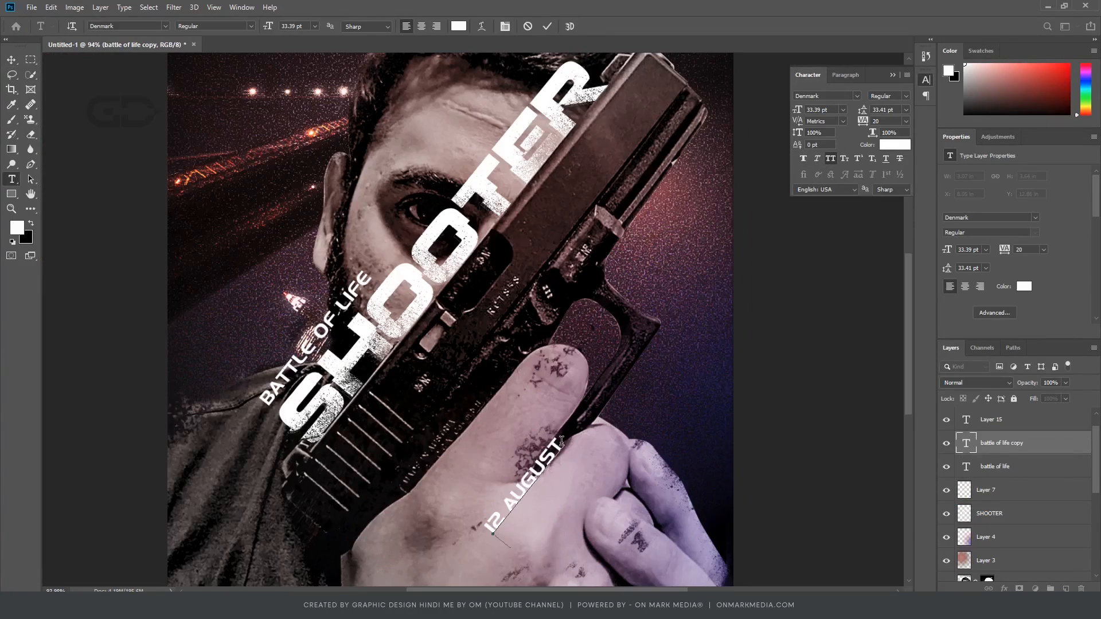
left_click_drag(268, 28, 284, 27)
scroll(608, 394, "down", 2)
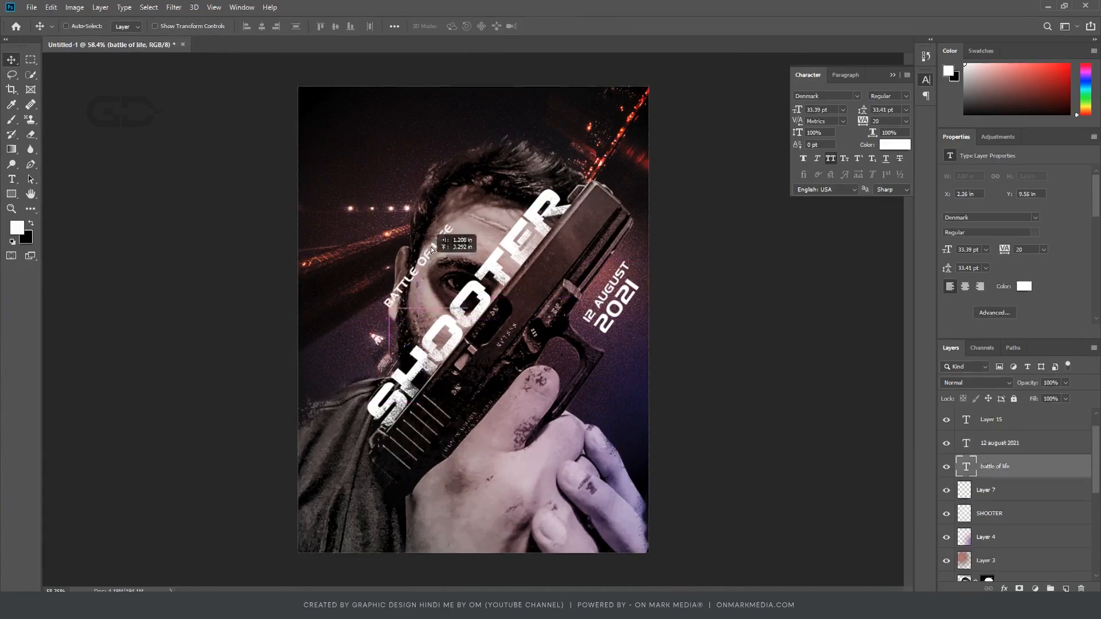
Step: Try to find another font for the copied BATTLE OF LIFE text by searching for "col"
type("c")
scroll(257, 366, "down", 3)
type("ol")
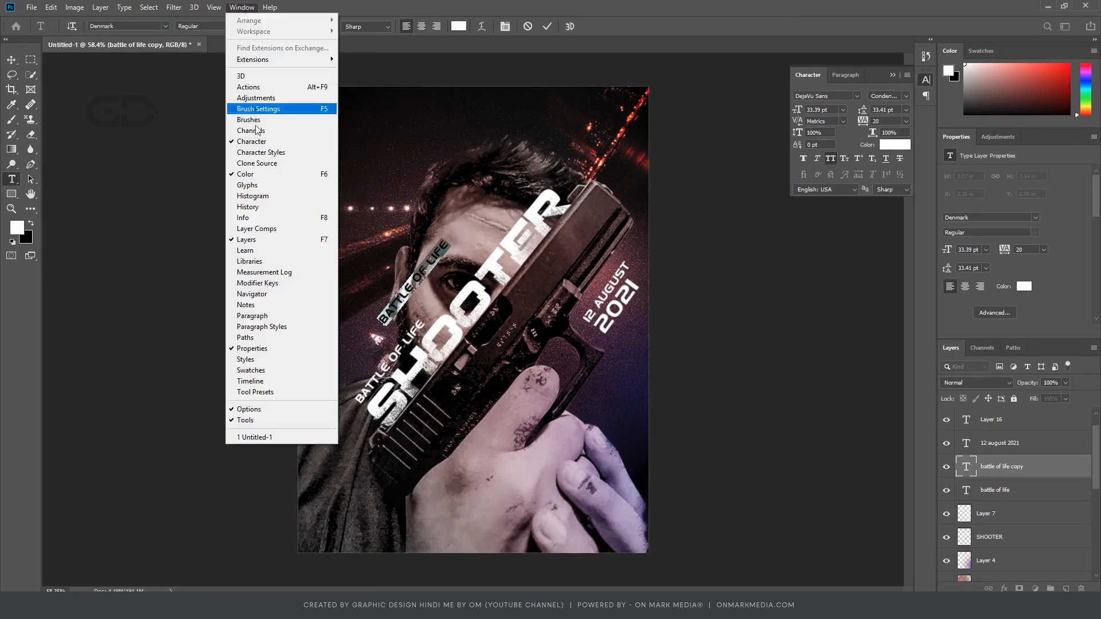
Step: Return to the Edit Type Layer state in the History and create a new document from that state
left_click(252, 205)
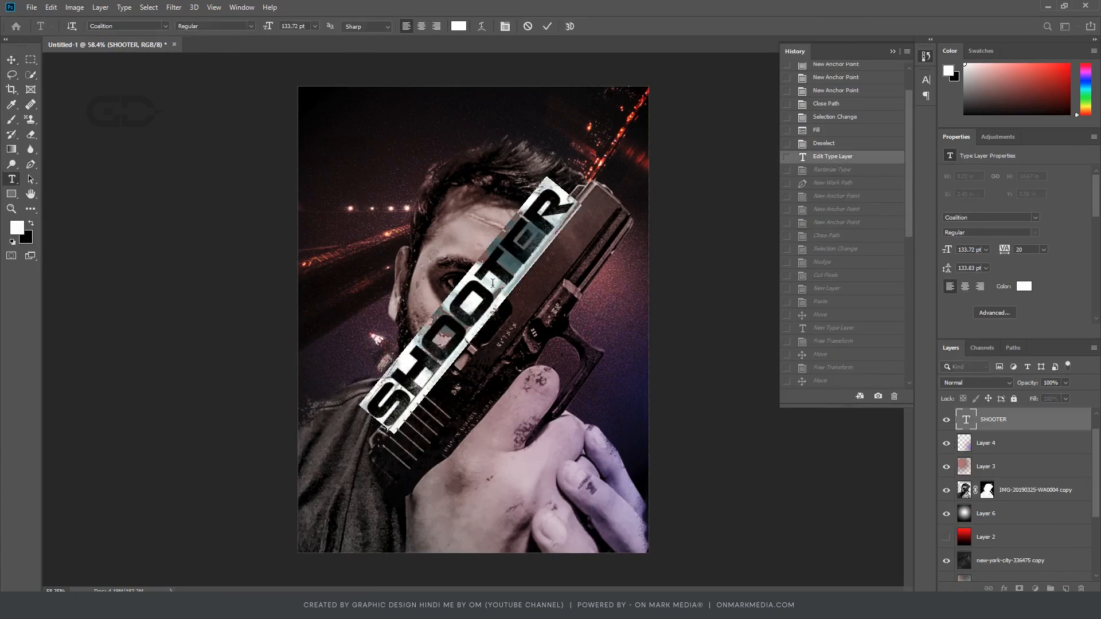
key("ctrl+z")
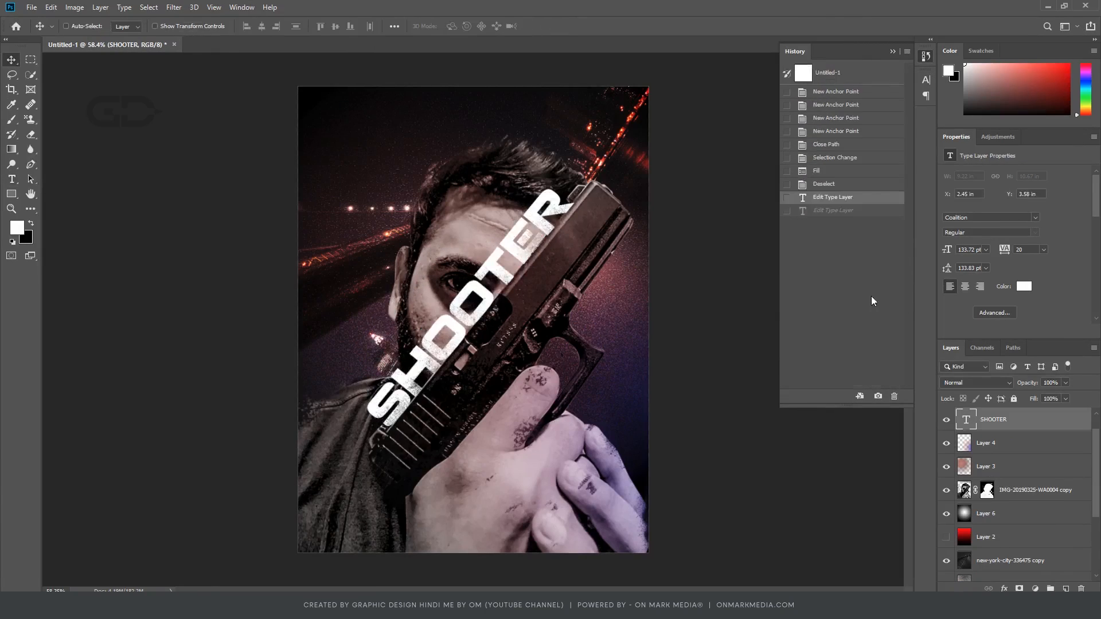
key("ctrl+shift+z")
key("ctrl+shift+z")
key("ctrl+z")
left_click(859, 397)
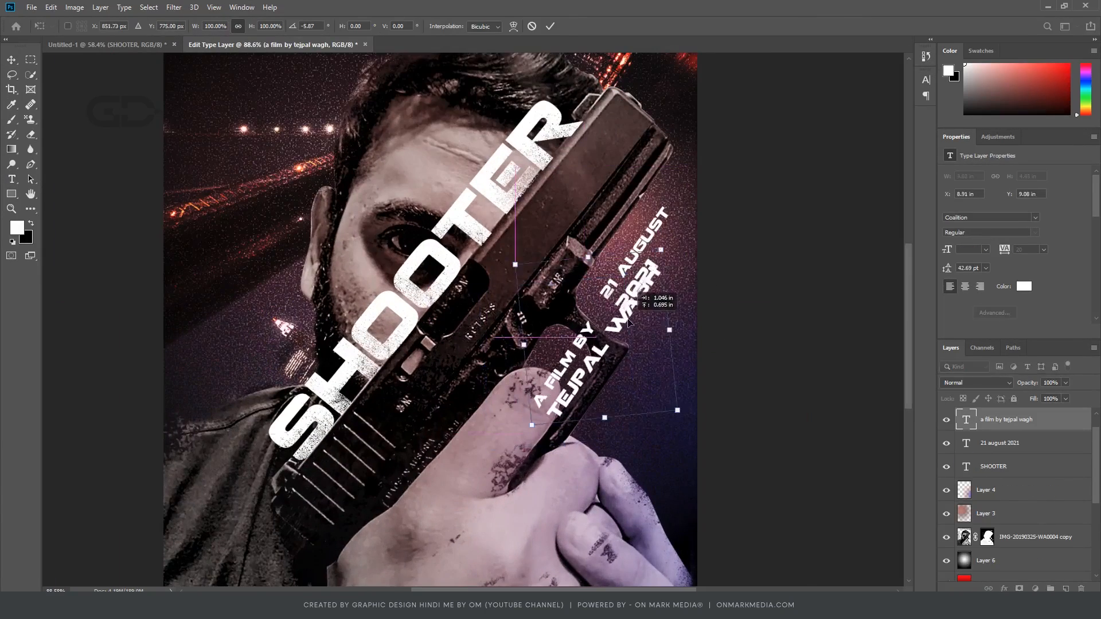
Step: Rotate and position the "a film by" credit text beside the gun, parallel to the SHOOTER title
left_click_drag(629, 323, 618, 318)
scroll(659, 330, "up", 6)
left_click_drag(642, 378, 608, 448)
key("alt+space")
scroll(538, 328, "down", 16)
key("Return")
scroll(488, 320, "up", 8)
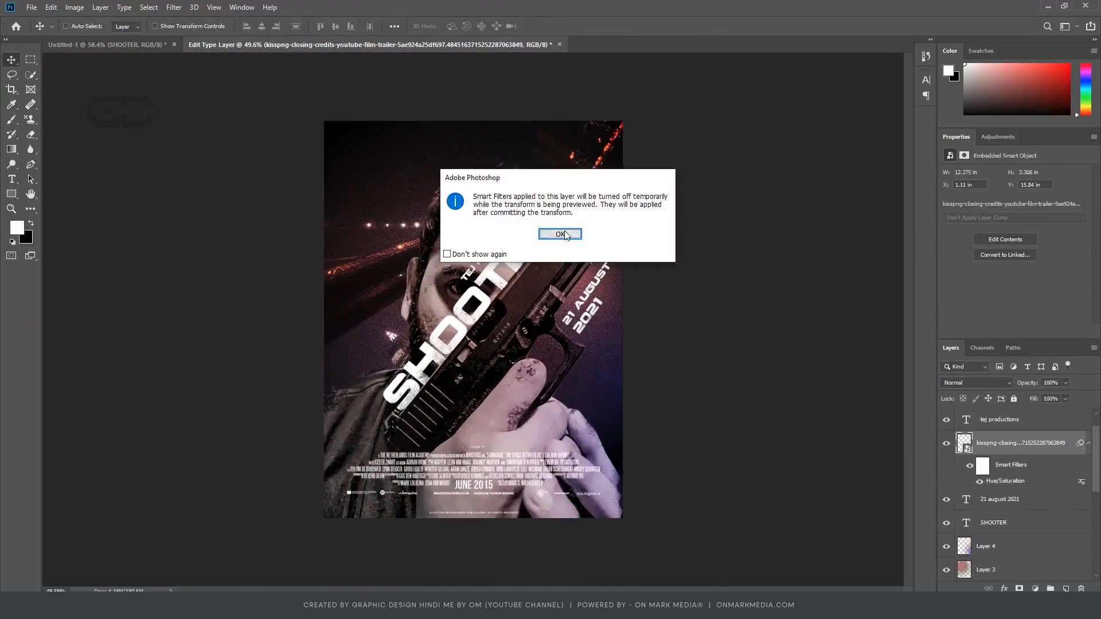
Step: Try rotating and shrinking the closing-credits block so it runs diagonally across the hands below the release date
key("Return")
left_click_drag(596, 360, 583, 370)
key("Return")
mouse_move(577, 449)
left_mouse_down()
mouse_move(555, 429)
mouse_move(470, 207)
mouse_move(584, 441)
left_mouse_up()
left_click_drag(566, 399, 585, 391)
scroll(545, 401, "up", 10)
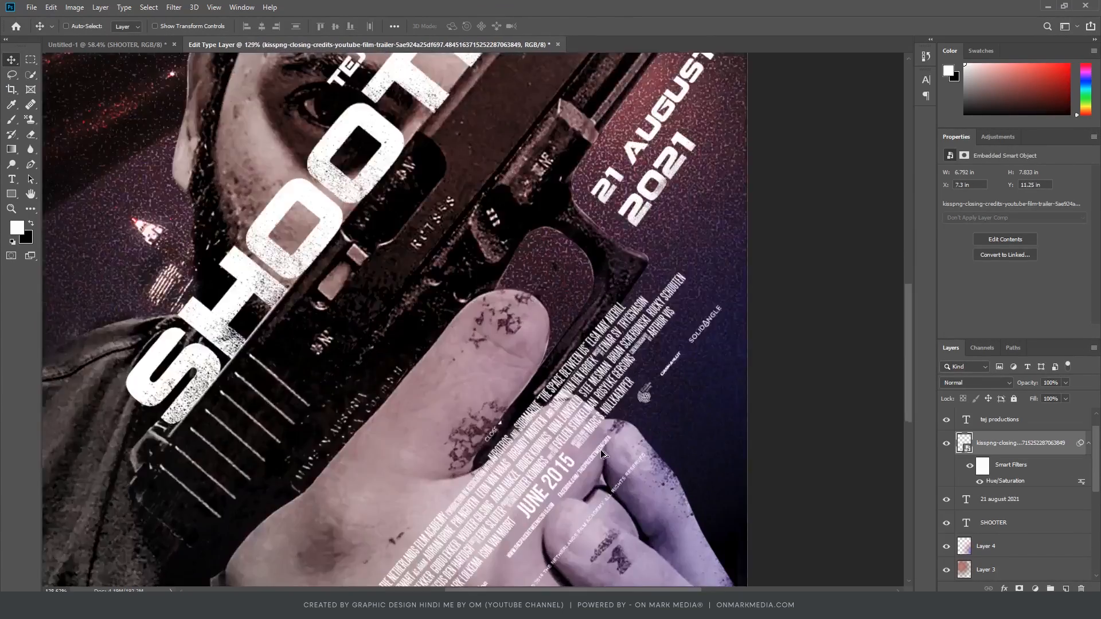
Step: Try fine-tuning the credits block's rotation to match the angle of the 21 august 2021 text
scroll(601, 454, "down", 5)
left_click(1000, 499)
key("t")
key("v")
left_click(1021, 443)
key("ctrl+t")
key("Return")
scroll(559, 417, "down", 4)
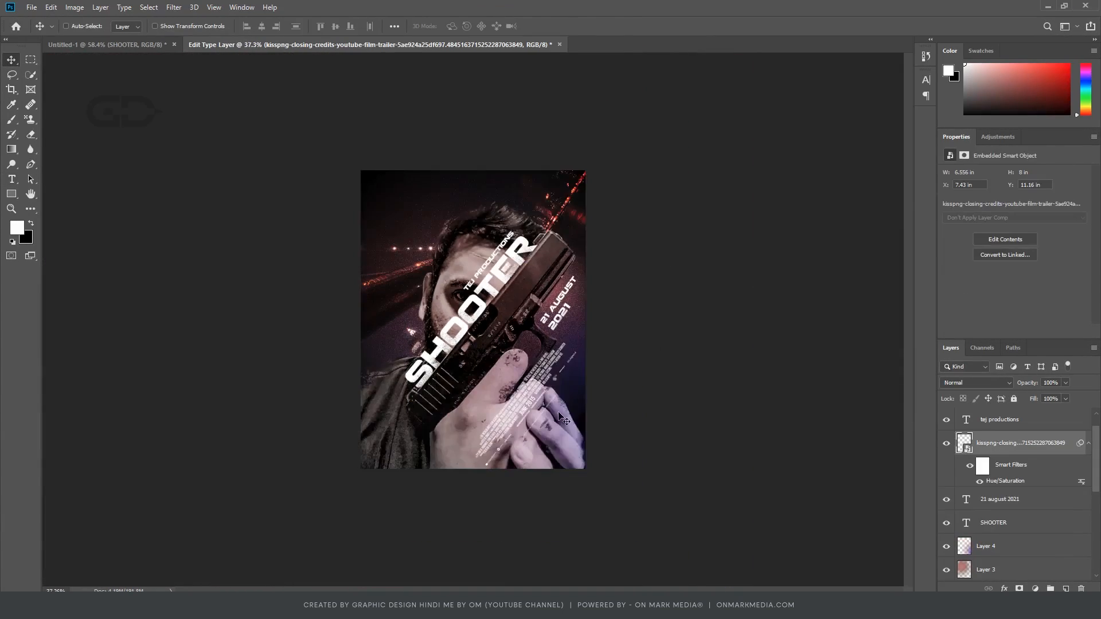
scroll(582, 351, "up", 1)
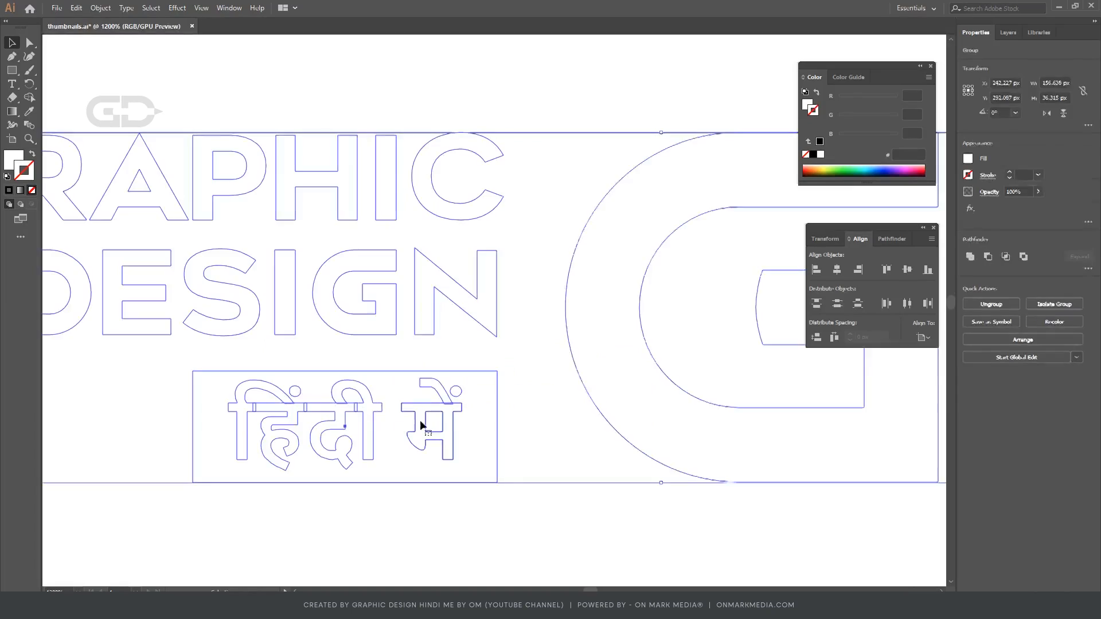
Step: In Illustrator, select the Hindi lettering of the GRAPHIC DESIGN logo, and reposition the reimported logo on the Photoshop poster
scroll(551, 510, "down", 4)
left_click(386, 446)
scroll(466, 387, "up", 6)
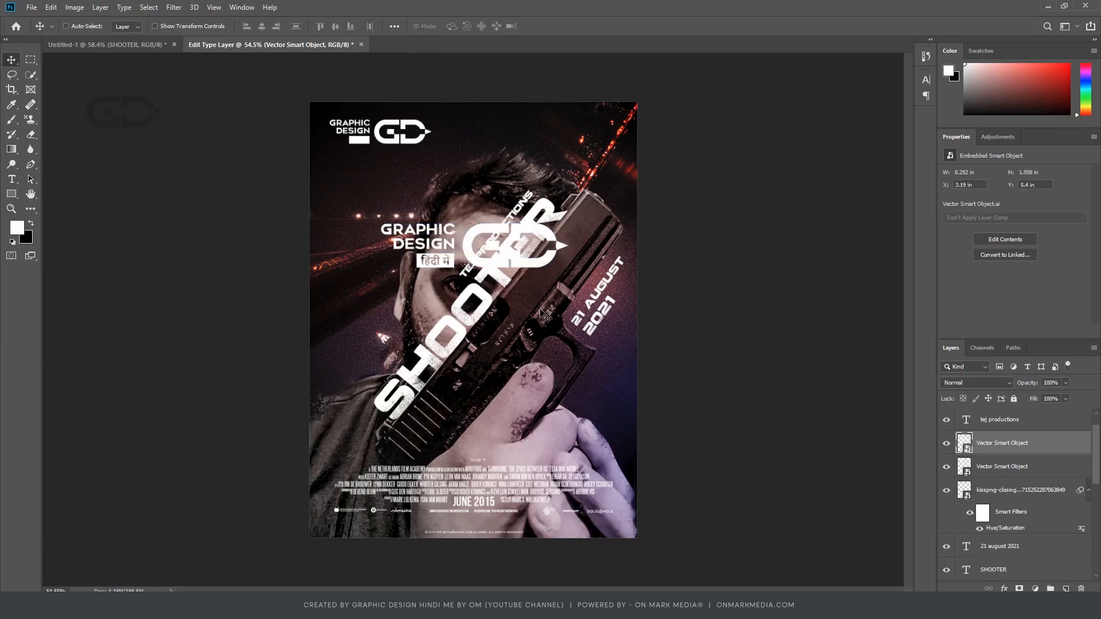
left_click_drag(442, 140, 491, 203)
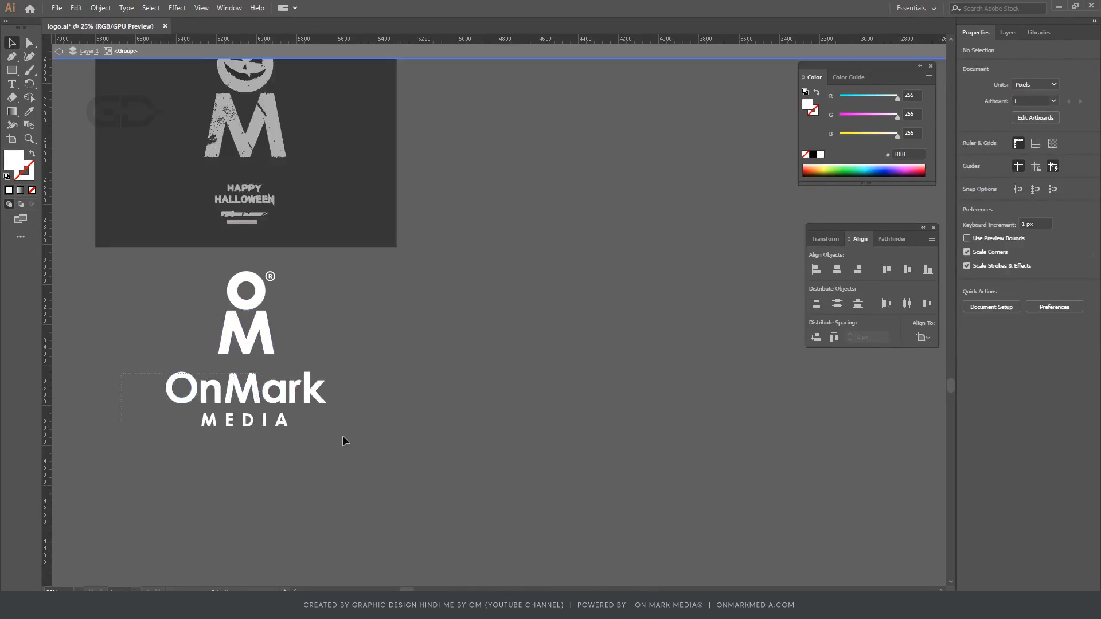
Step: Move the OnMark MEDIA wordmark beside the OM symbol in Illustrator and arrange the logos along the poster's top in Photoshop
left_click_drag(310, 407, 431, 312)
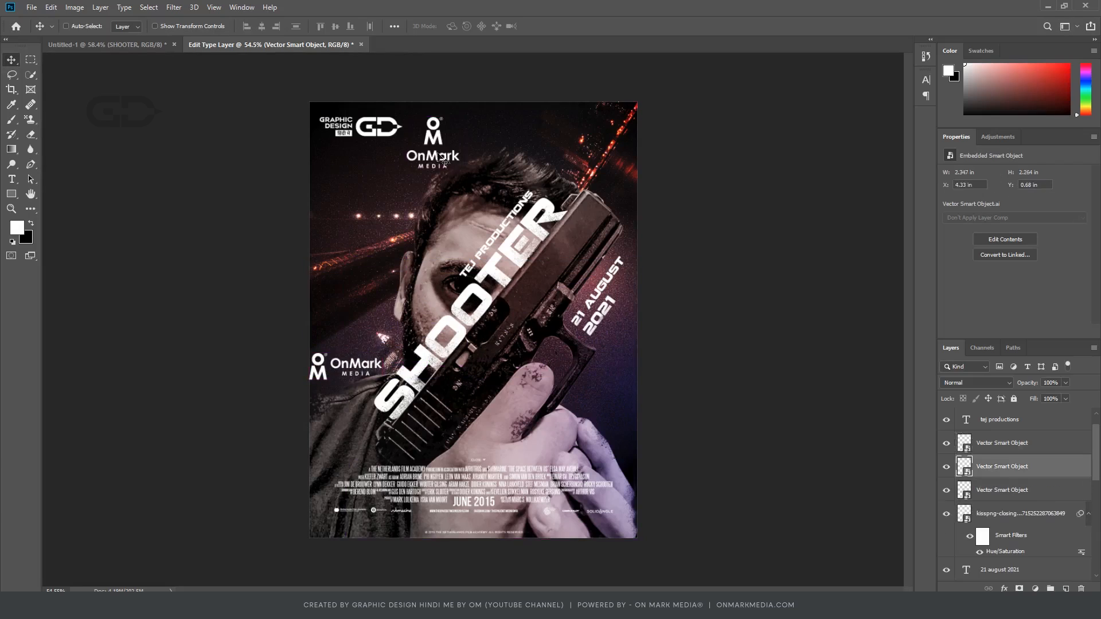
left_click_drag(436, 121, 568, 132)
key("ctrl+z")
left_click(505, 123, "ctrl")
left_click_drag(594, 234, 691, 233)
scroll(615, 206, "down", 1)
mouse_move(484, 256)
left_mouse_down()
mouse_move(465, 293)
mouse_move(485, 256)
left_mouse_up()
scroll(491, 244, "up", 3)
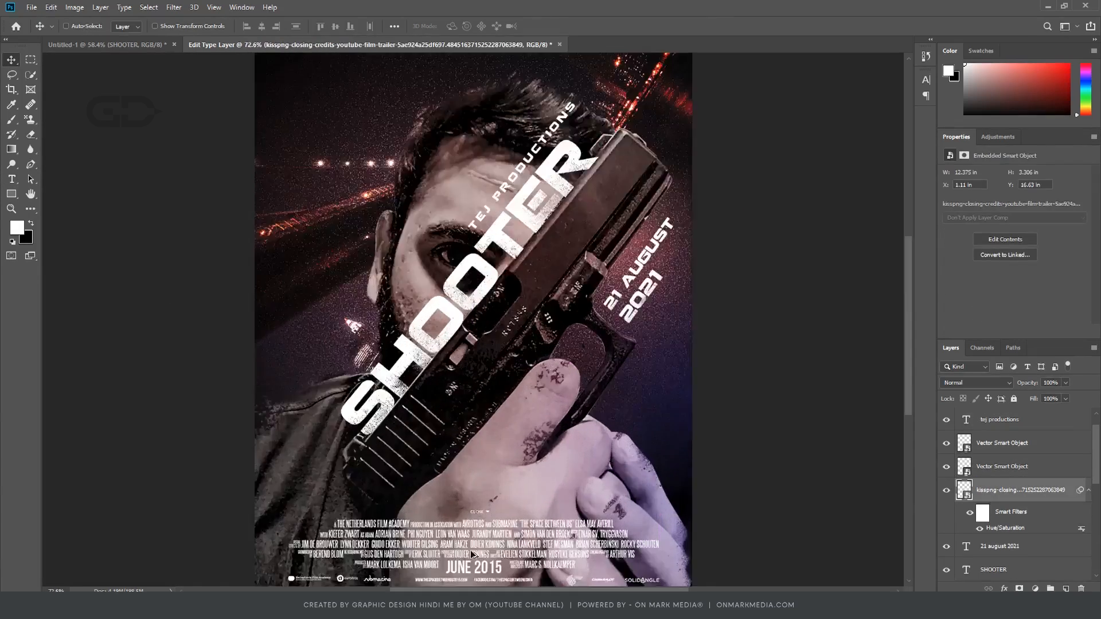
Step: Remove the JUNE 2015 text and the leftover CLOSE label above the first line from the rasterized credits block
scroll(448, 573, "up", 5)
key("Delete")
scroll(492, 370, "down", 6)
key("m")
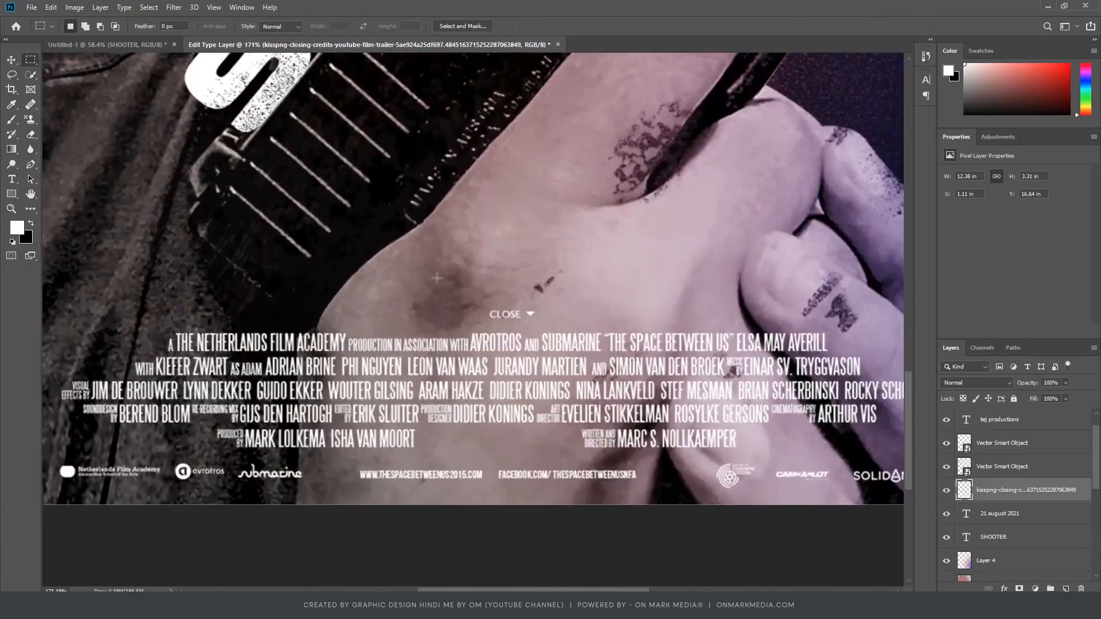
left_click_drag(477, 301, 545, 328)
key("Delete")
key("v")
scroll(558, 516, "down", 14)
scroll(558, 516, "up", 1)
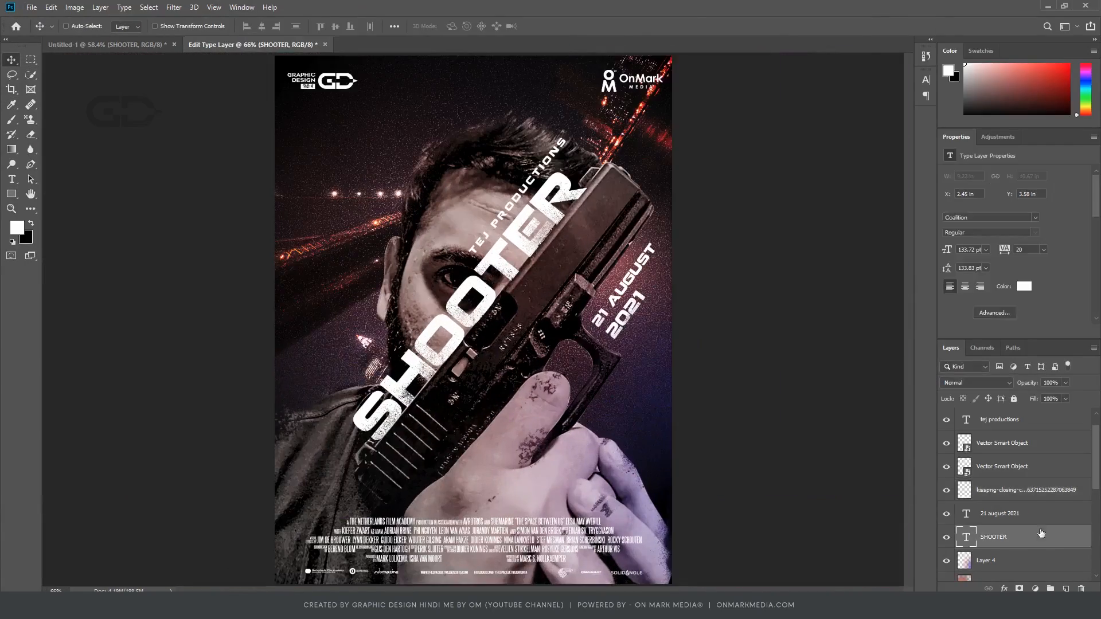
Step: Nudge Layer 7 and the rasterized SHOOTER title together and rotate them by about -0.4° to follow the gun's slide
scroll(632, 474, "up", 2)
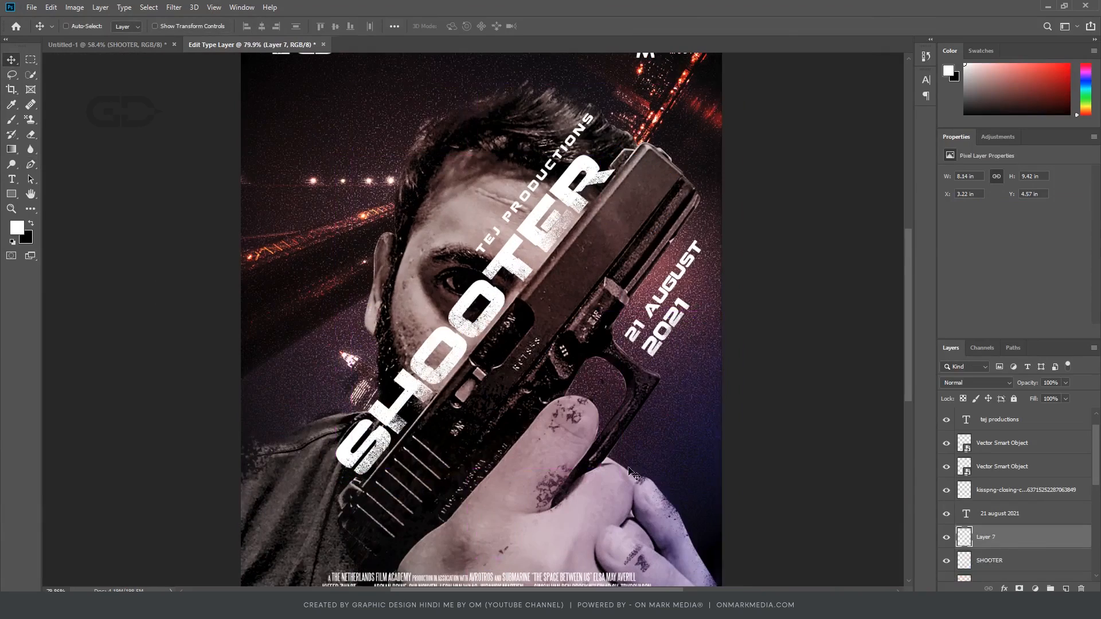
left_click(991, 560, "shift")
left_click_drag(544, 390, 549, 381)
key("ctrl+t")
scroll(631, 152, "up", 3)
left_click_drag(632, 145, 631, 144)
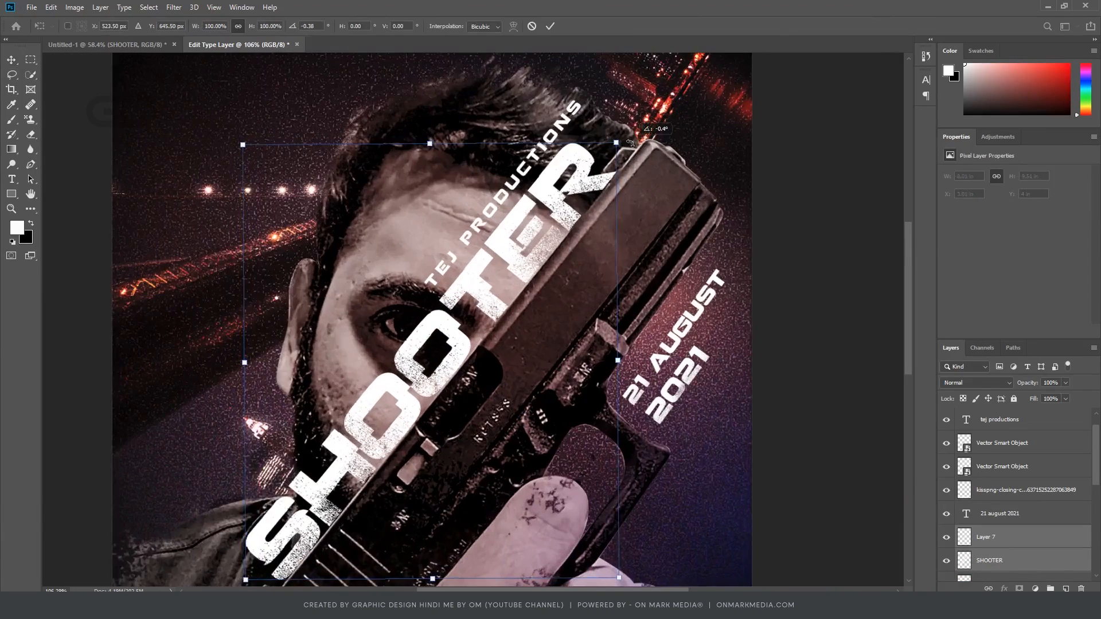
key("Return")
scroll(542, 352, "down", 3)
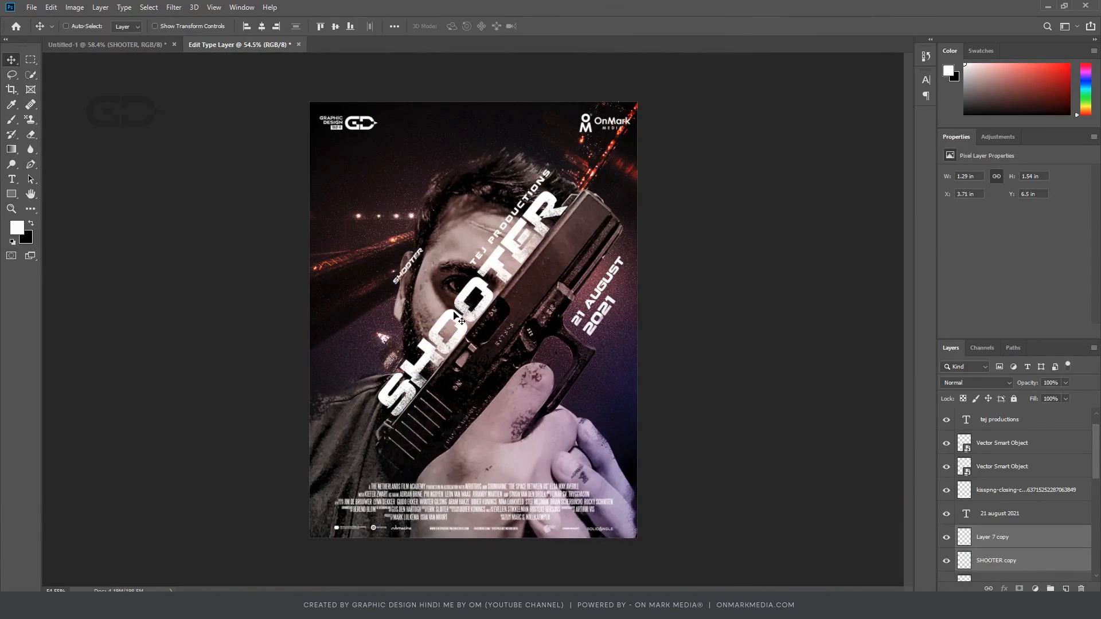
Step: Scale the OnMark MEDIA logo down to match the GRAPHIC DESIGN logo and place it back in the poster's upper right corner
left_click_drag(605, 122, 420, 313)
scroll(413, 172, "up", 5)
left_click(418, 225, "ctrl")
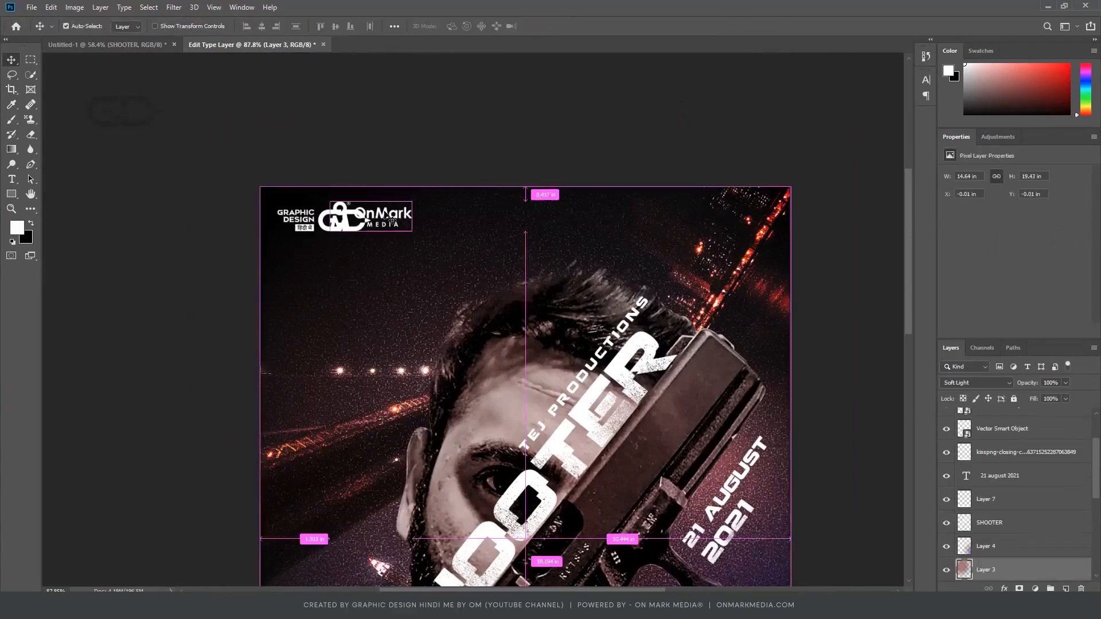
left_click(387, 217, "ctrl")
key("ctrl+t")
left_click_drag(412, 200, 403, 207)
left_click_drag(791, 273, 790, 273)
scroll(768, 282, "down", 7)
scroll(637, 410, "up", 5)
left_click_drag(645, 402, 676, 361)
Step: Compare the poster with the red gradient of Layer 2 shown and hidden
left_click(946, 546)
scroll(693, 426, "down", 3)
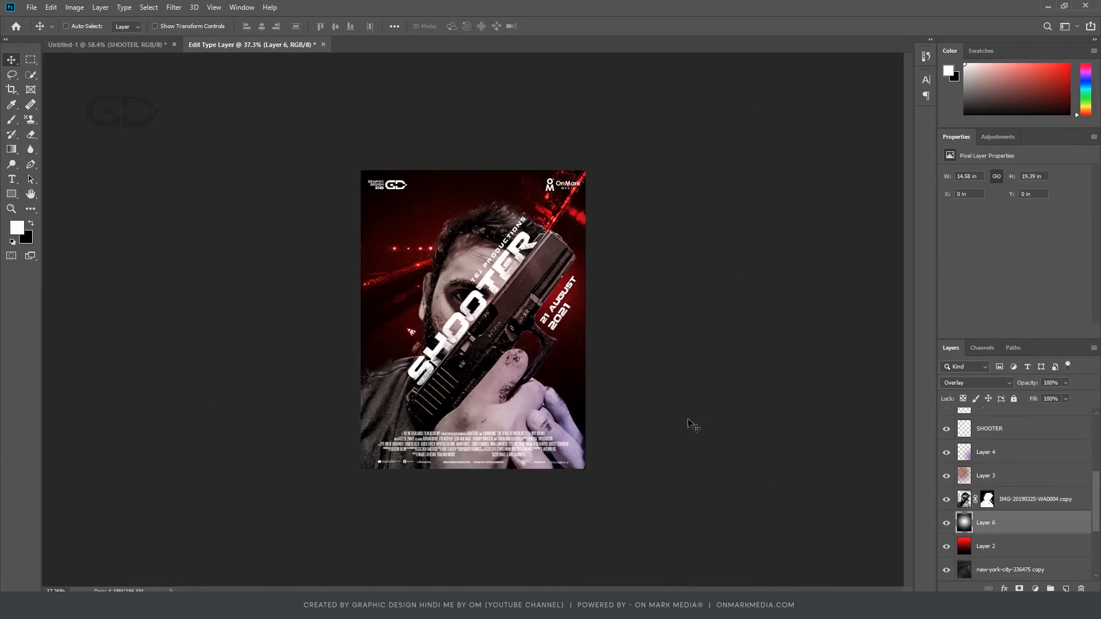
left_click(947, 546)
scroll(946, 545, "down", 3)
left_click(947, 546)
left_click(946, 546)
Step: Reduce the fill of Layer 5 above the New York backdrop to 61%
left_click(998, 521)
left_click(1066, 399)
left_click_drag(1073, 412, 1051, 416)
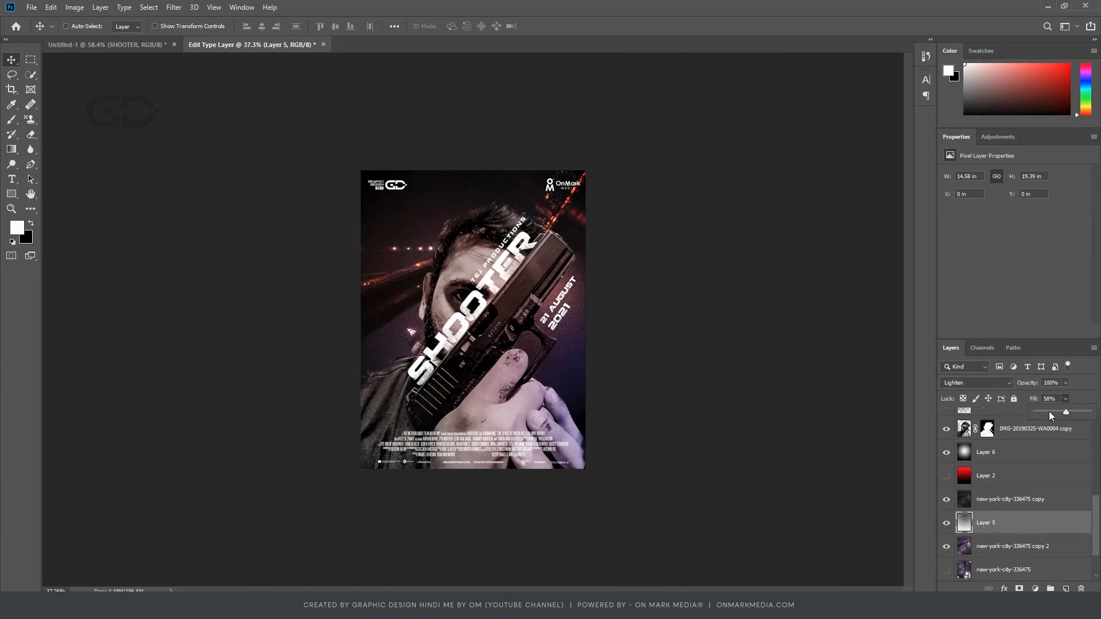
scroll(497, 320, "up", 3)
scroll(467, 340, "down", 2)
key("bracketright")
key("bracketright")
key("bracketright")
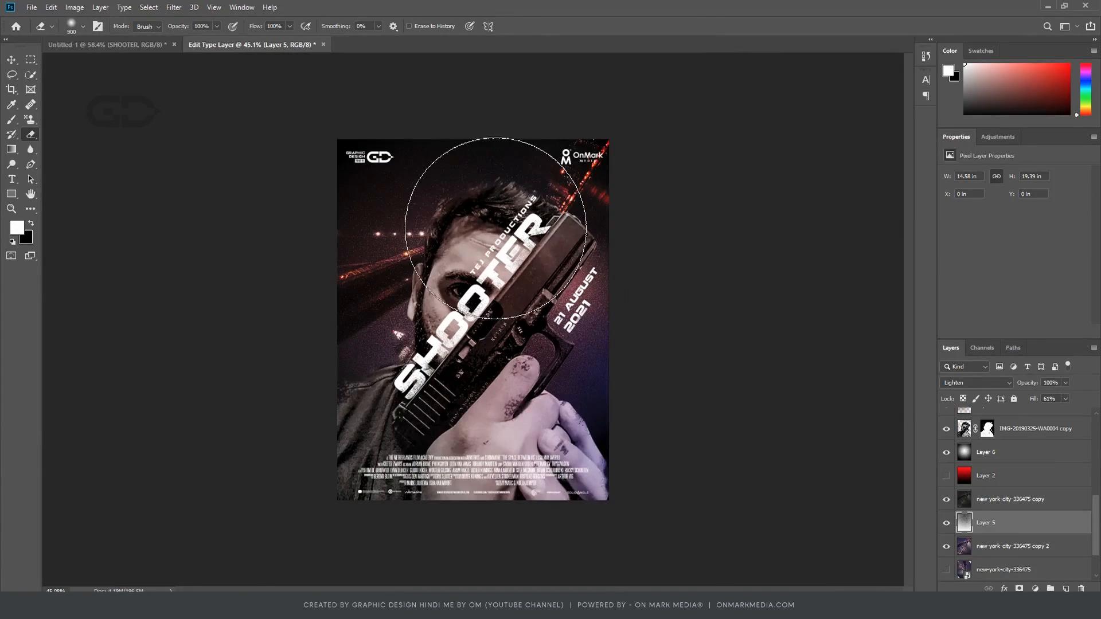
scroll(505, 377, "up", 12)
key("v")
Step: Try placing a copy of the original portrait photo behind the masked portrait at 17% fill
scroll(952, 546, "down", 2)
left_click(970, 547)
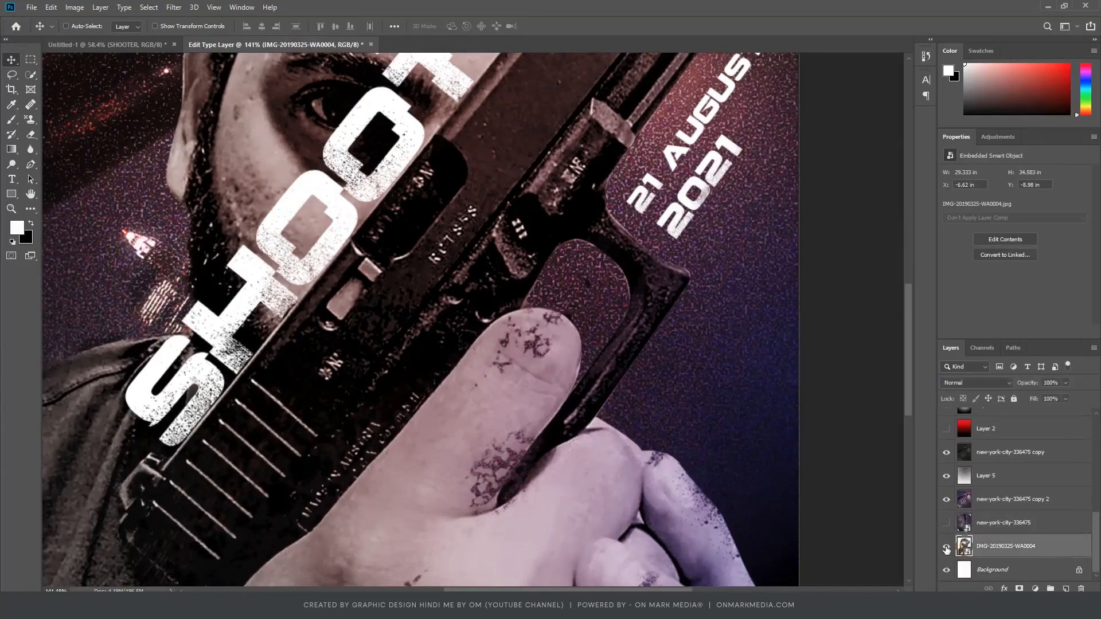
scroll(957, 516, "up", 5)
scroll(678, 393, "down", 5)
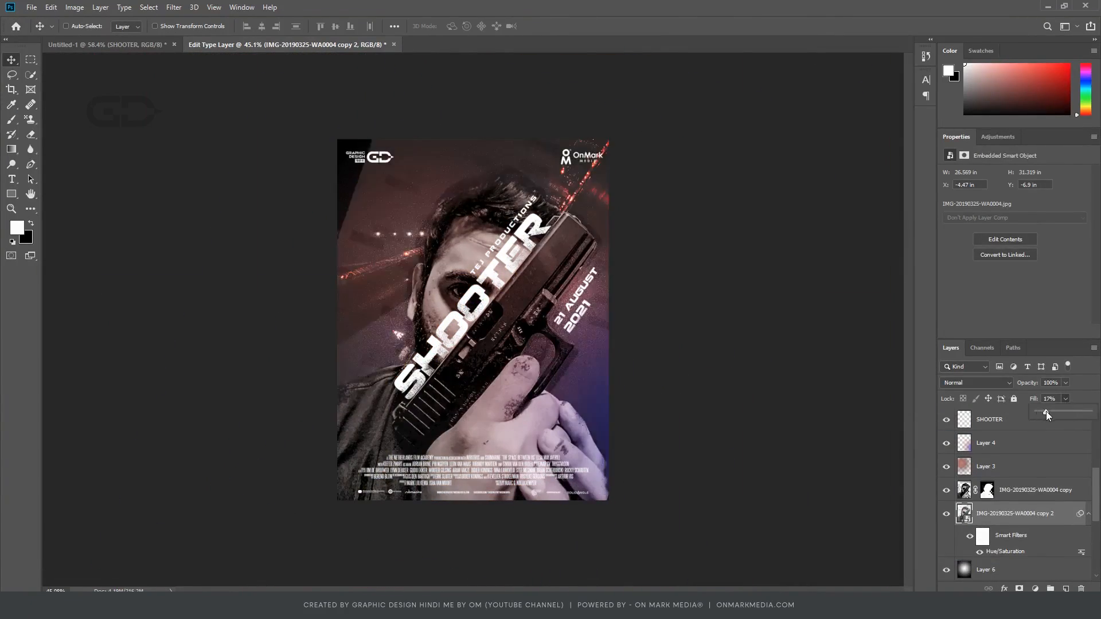
scroll(725, 402, "down", 2)
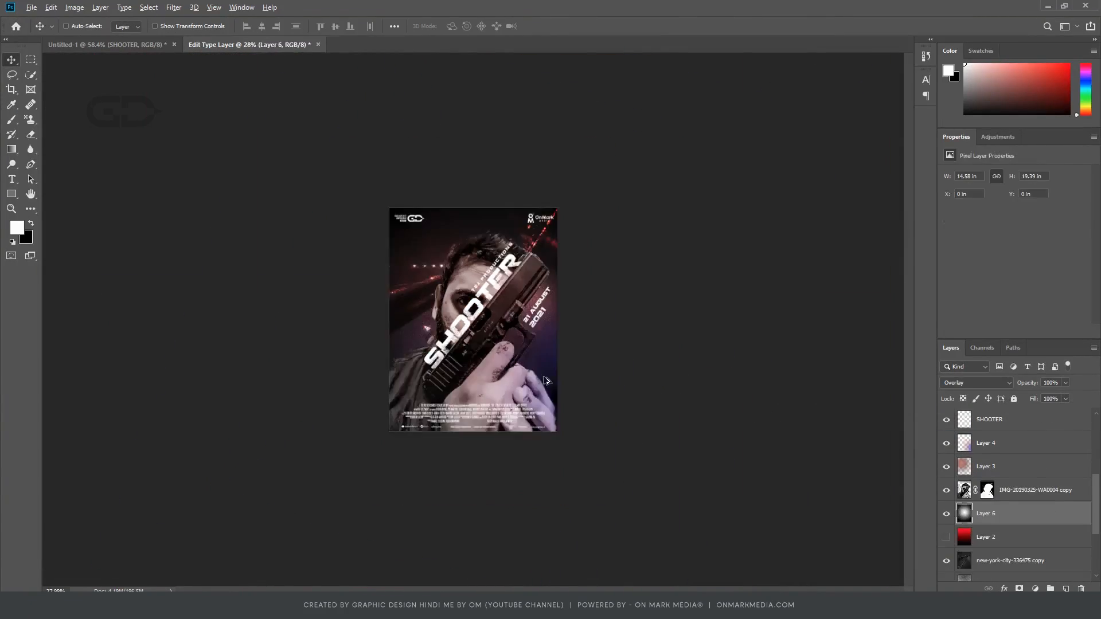
Step: Duplicate the masked portrait layer and add a Photo Filter adjustment above it with the yellow colour deb614
scroll(728, 405, "up", 4)
left_click(975, 382)
left_click(970, 459)
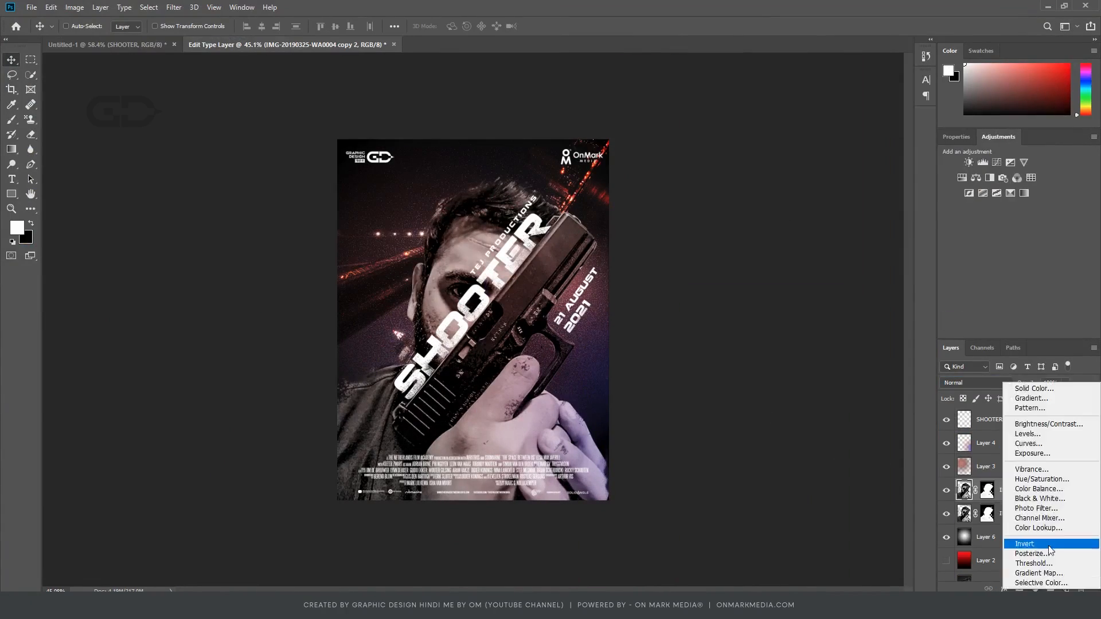
left_click(1038, 508)
left_click(981, 191)
left_click(916, 222)
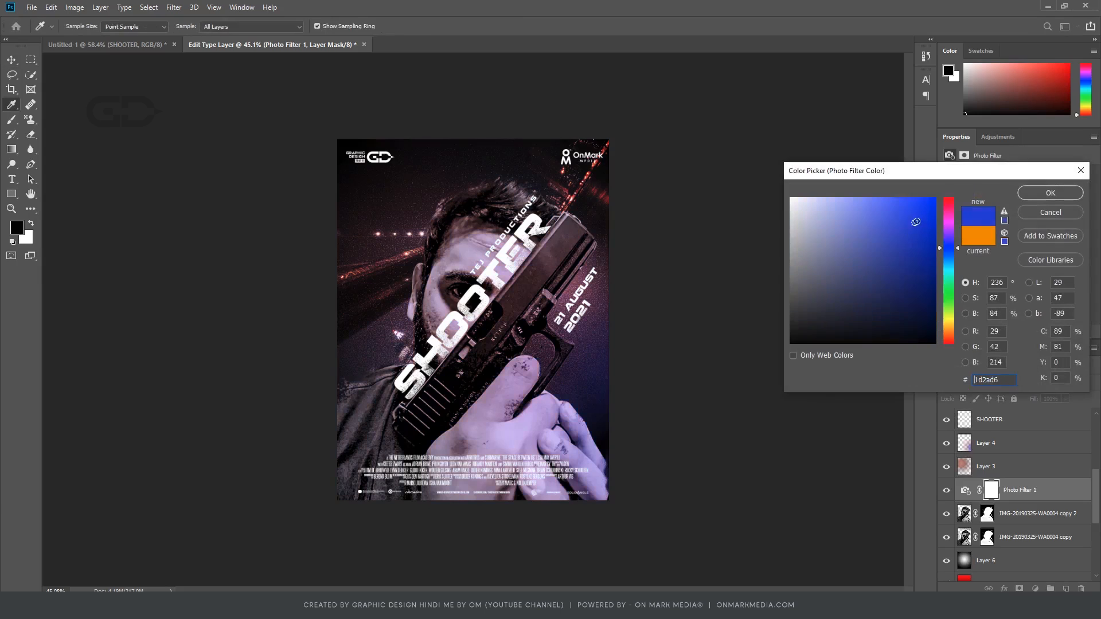
left_click_drag(951, 262, 959, 327)
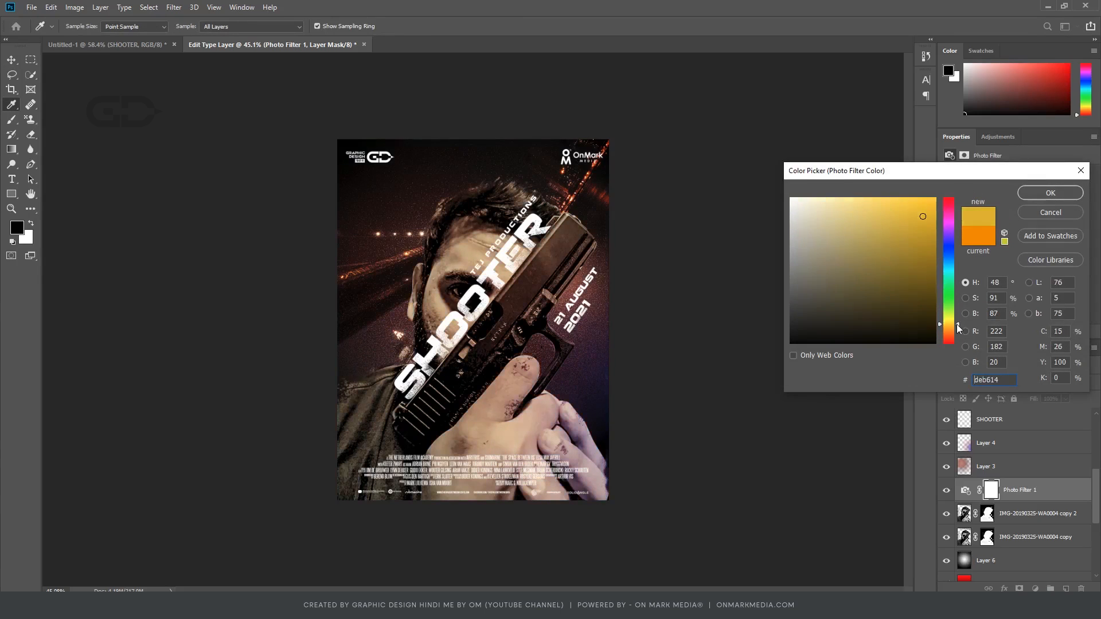
left_click(1051, 193)
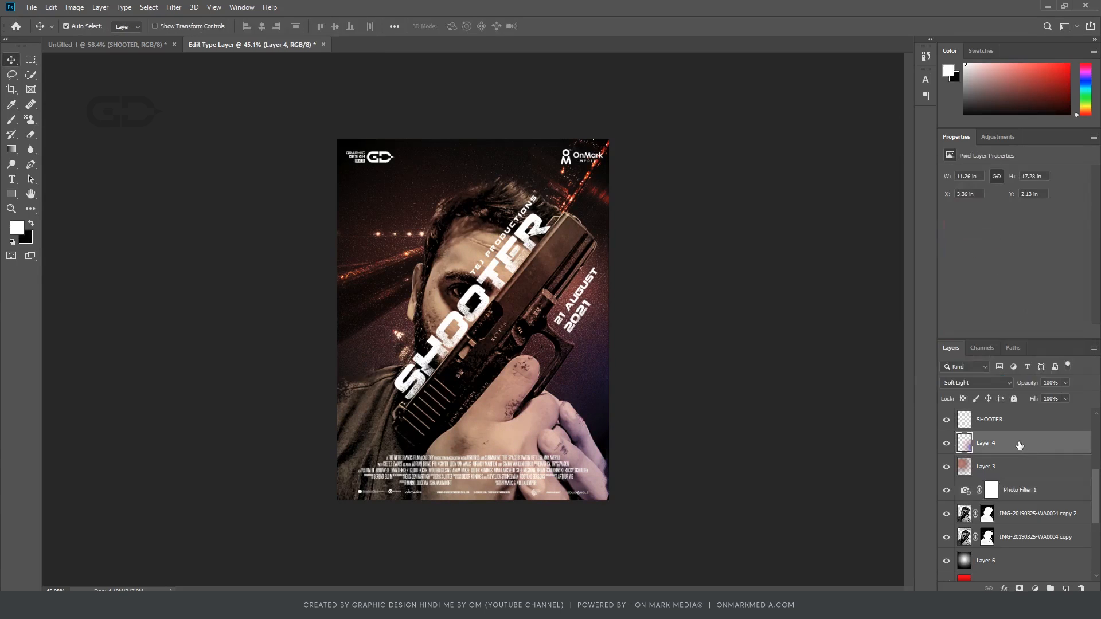
Step: Recolour the soft-light tint of Layer 3 to a cool blue over the face using Hue/Saturation
key("ctrl+u")
key("Escape")
left_click(976, 469)
key("ctrl+u")
left_click(852, 269)
left_click_drag(713, 232, 752, 233)
left_click_drag(684, 203, 702, 204)
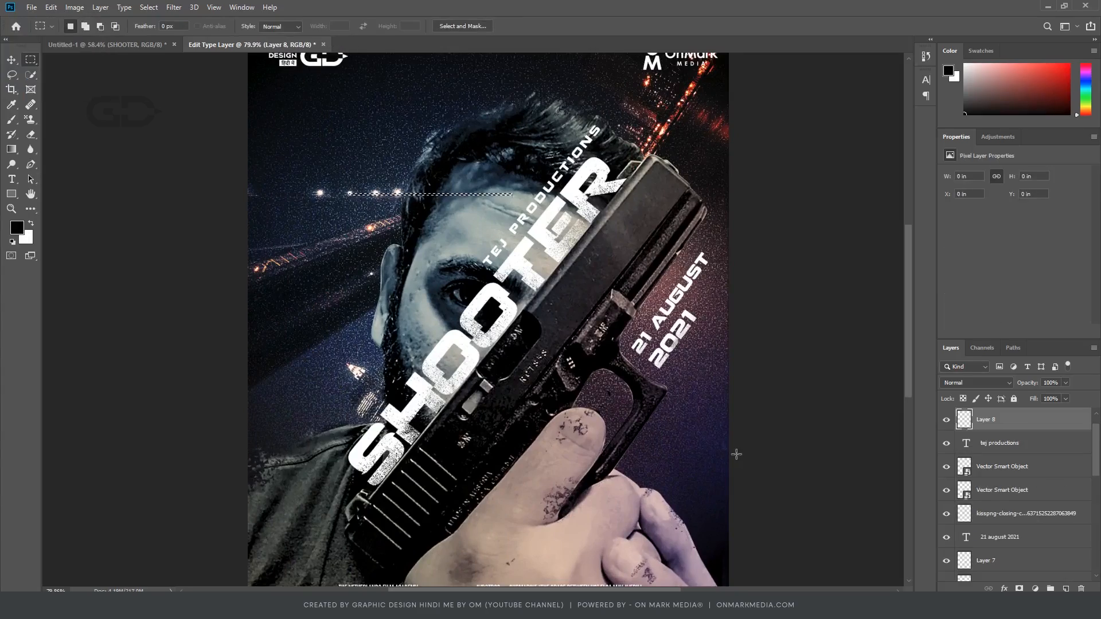
Step: Try adding a thin white line on Layer 8 and placing diagonal copies of it across the poster
key("ctrl+BackSpace")
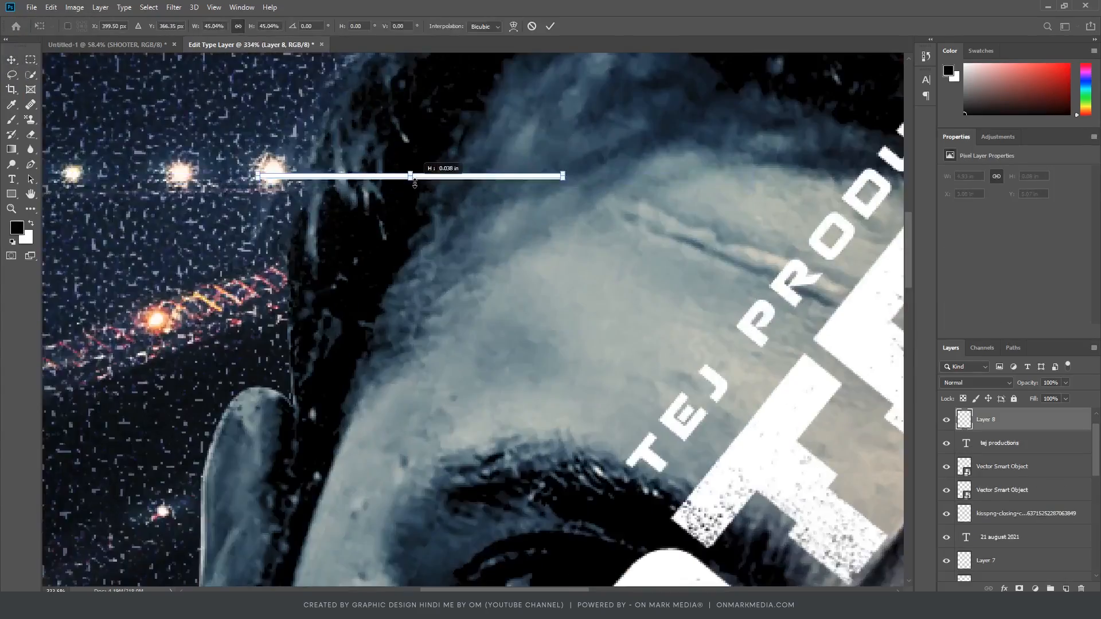
key("ctrl+t")
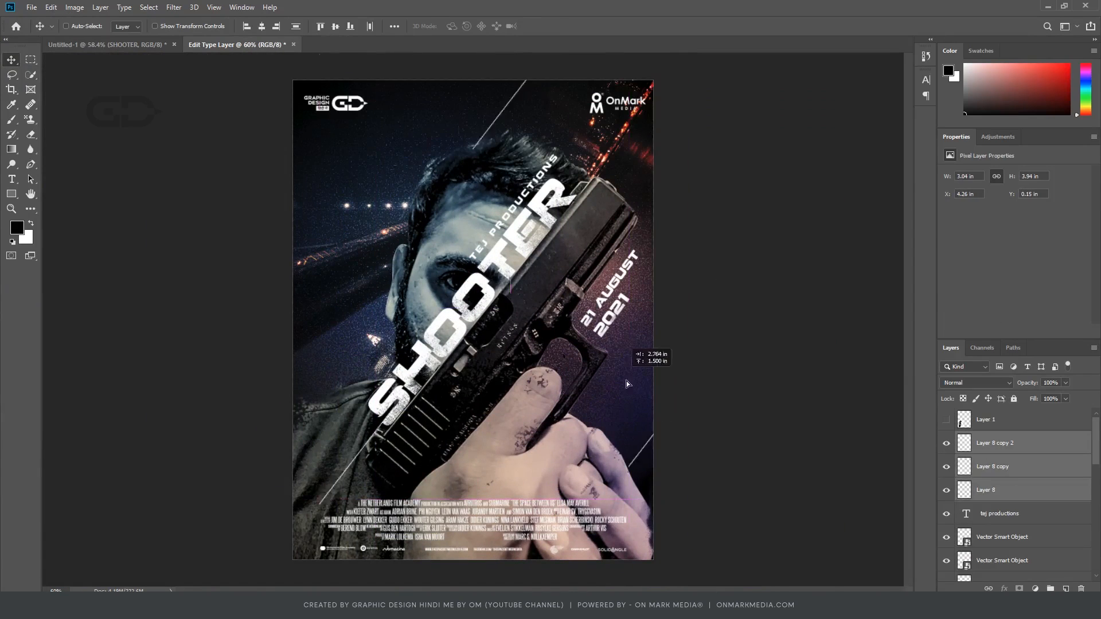
left_click_drag(616, 382, 469, 163)
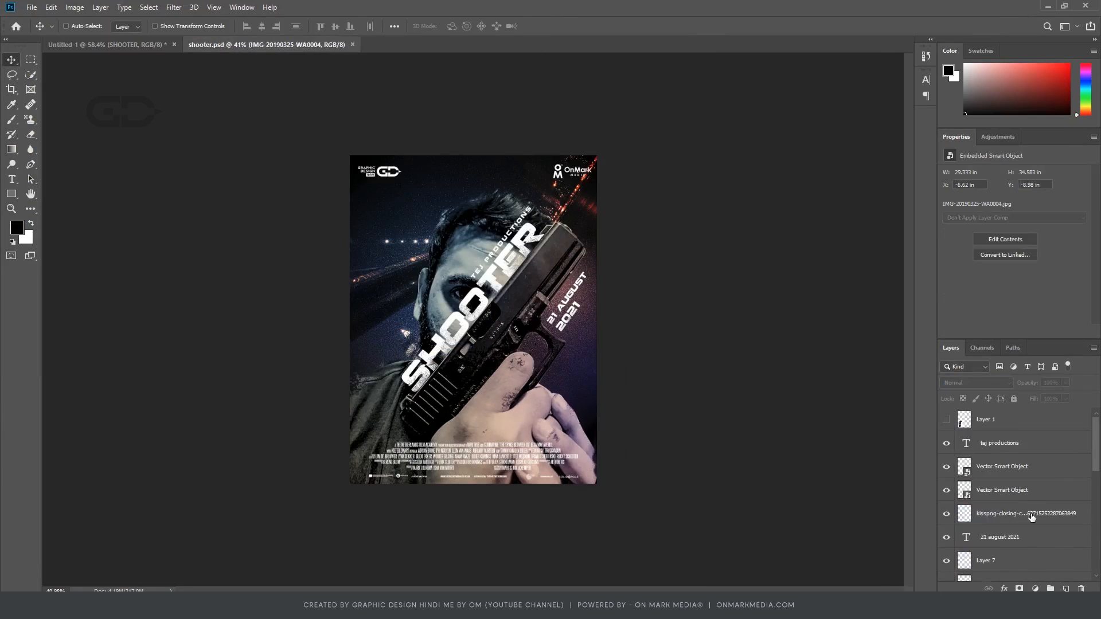
Step: Try merging a copy of all poster layers into a single layer and hiding the original layers beneath it
left_click(1024, 428, "shift")
scroll(1059, 506, "down", 10)
left_click(1059, 546)
scroll(1059, 511, "up", 10)
left_click(1030, 425, "shift")
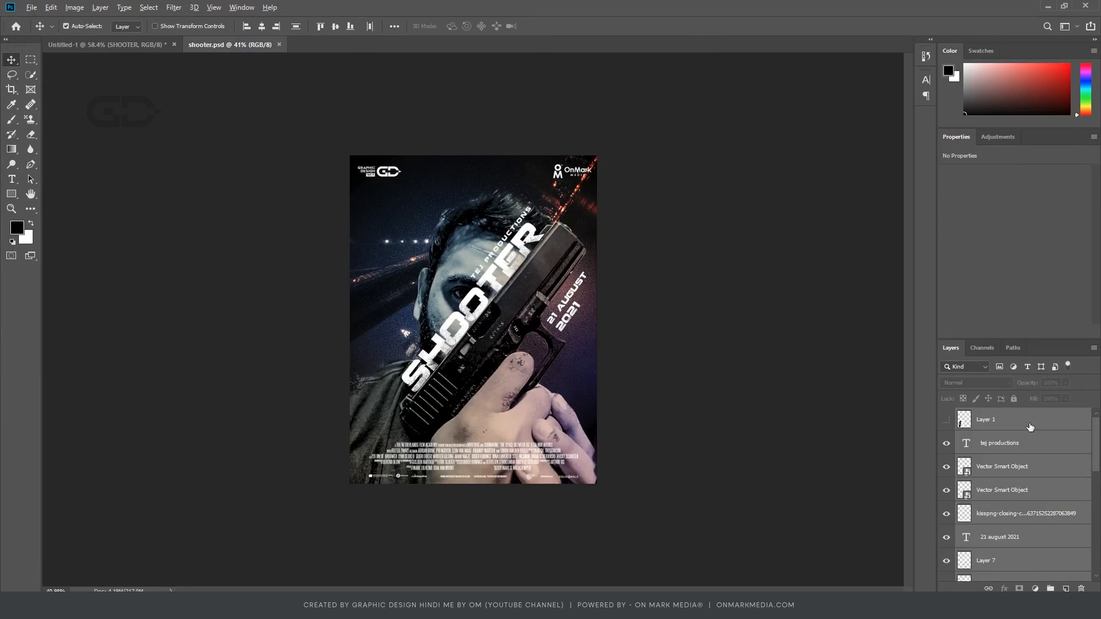
key("ctrl+alt+e")
left_click_drag(947, 466, 946, 488)
scroll(946, 488, "down", 8)
scroll(946, 488, "up", 15)
Step: Try adding a blank layer above the merged poster and choosing the red foreground colour d20000 for the brush
left_click(964, 420, "ctrl")
key("ctrl+a")
key("ctrl+d")
scroll(503, 312, "up", 5)
scroll(503, 312, "down", 2)
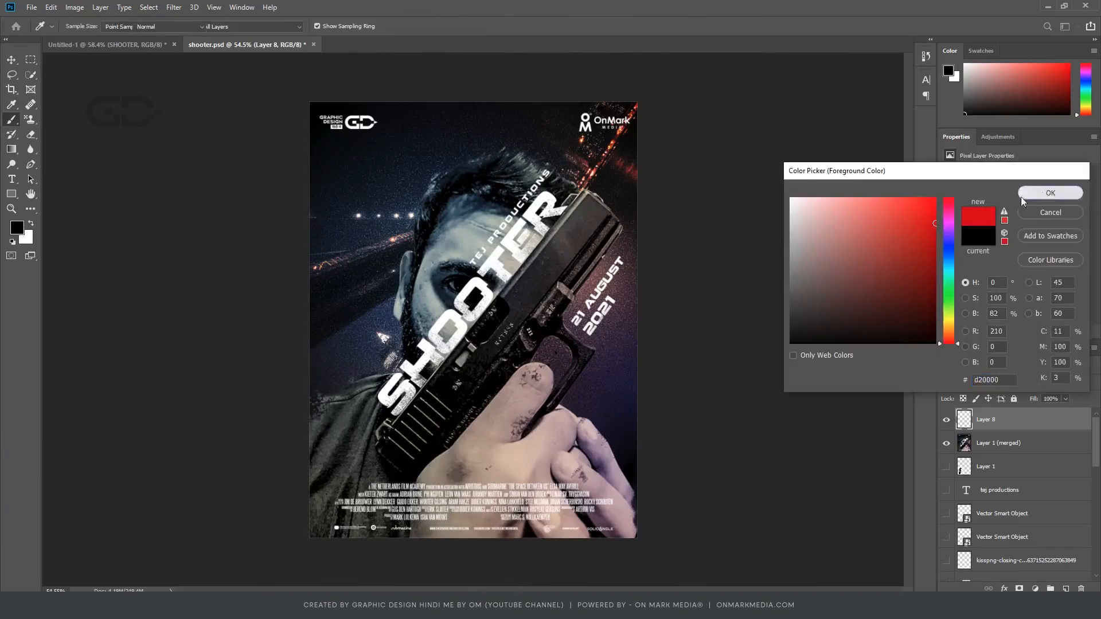
scroll(1025, 495, "down", 2)
Step: Duplicate the Layer 6 glow behind the portrait, set the copy to Soft Light and reduce its fill to 48%
left_click(947, 514)
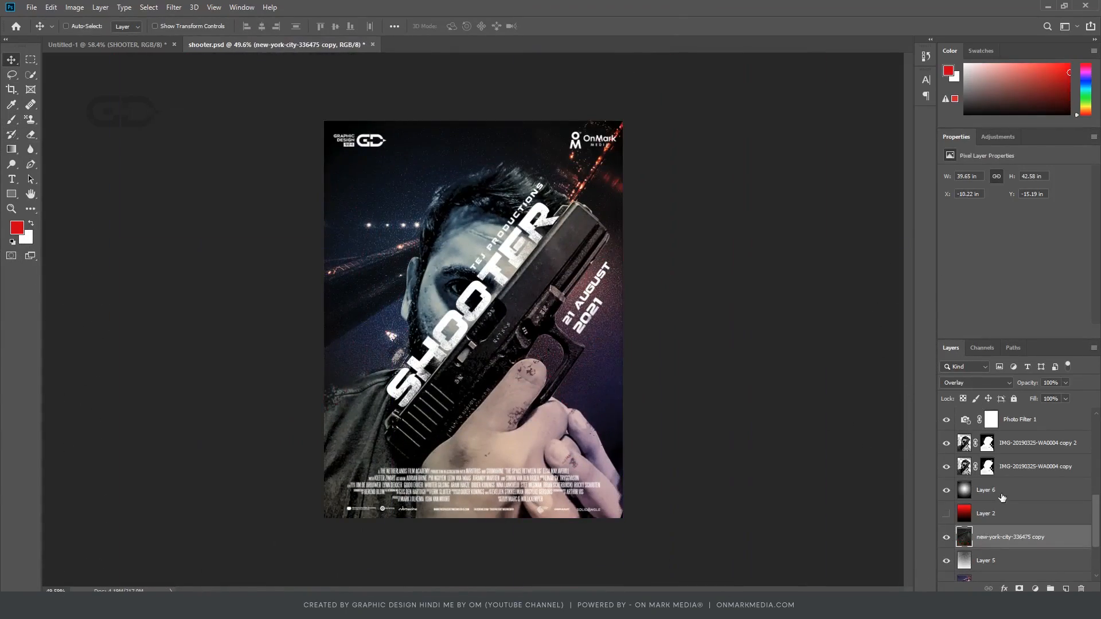
left_click(1018, 495)
key("ctrl+j")
left_click(977, 383)
left_click(969, 459)
left_click(1065, 399)
left_click_drag(1069, 413, 1040, 415)
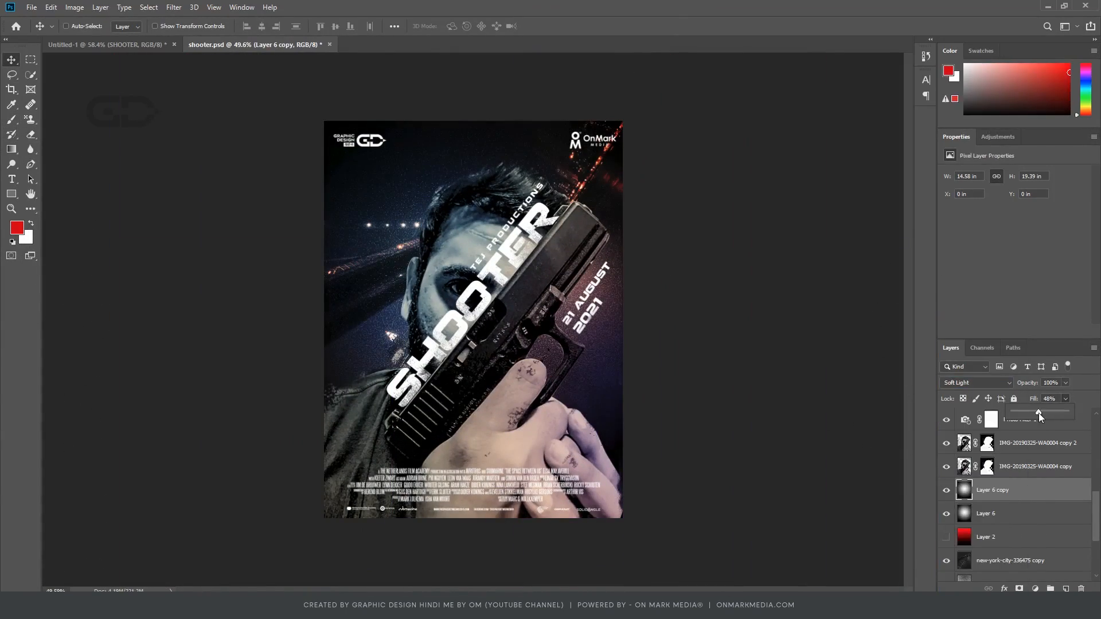